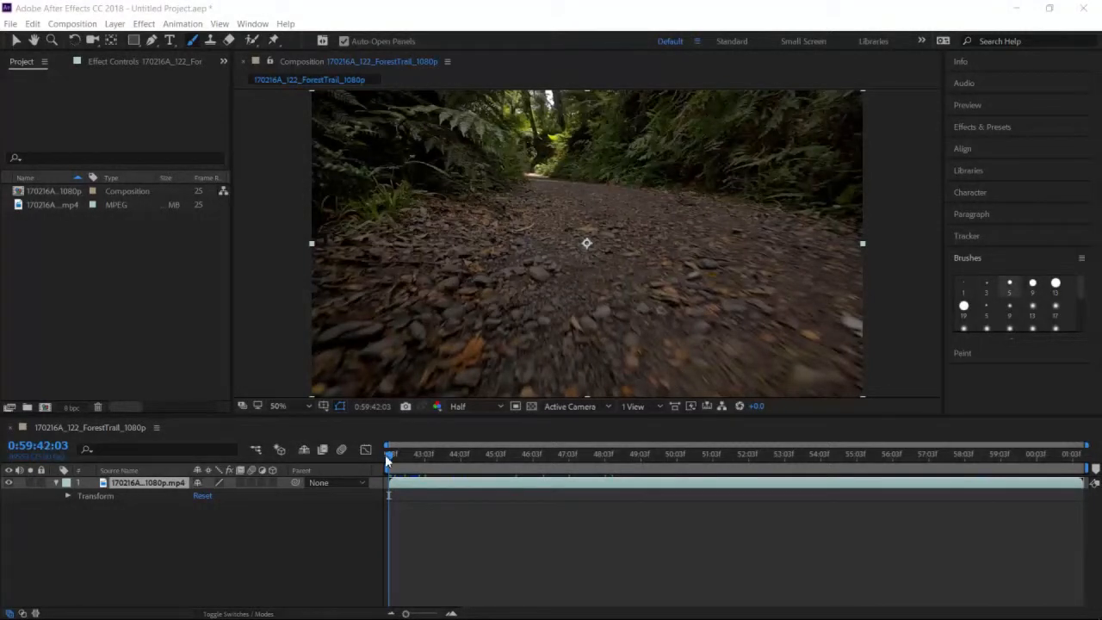
# - Apply the Brightness & Contrast effect to the forest trail clip
pyautogui.moveTo(389, 454); pyautogui.dragTo(368, 431)
pyautogui.click(237, 537)
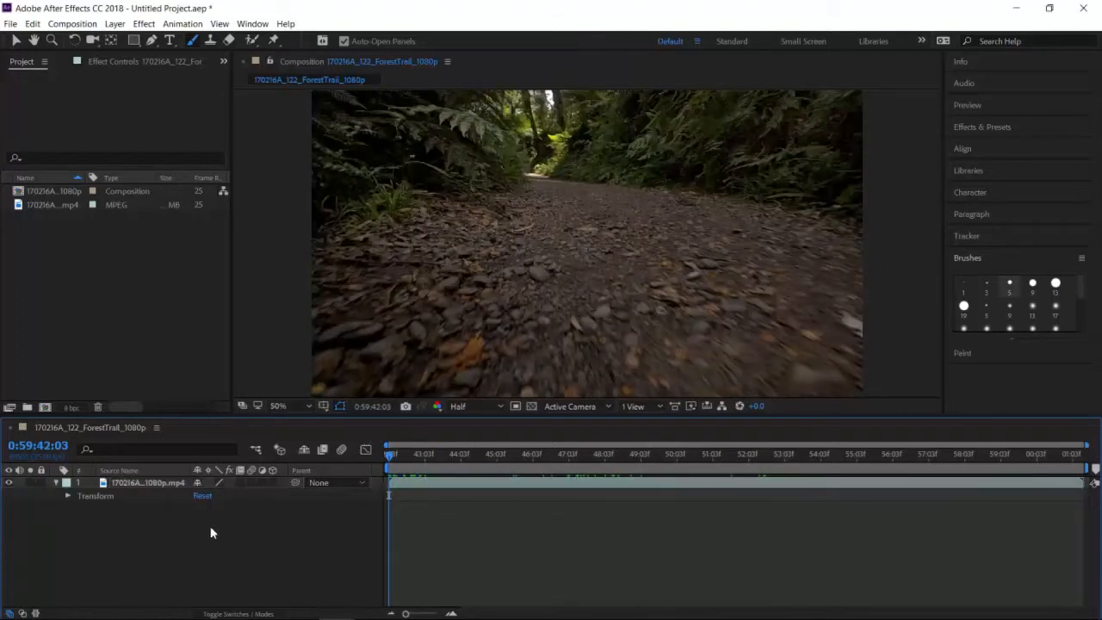
pyautogui.click(106, 483)
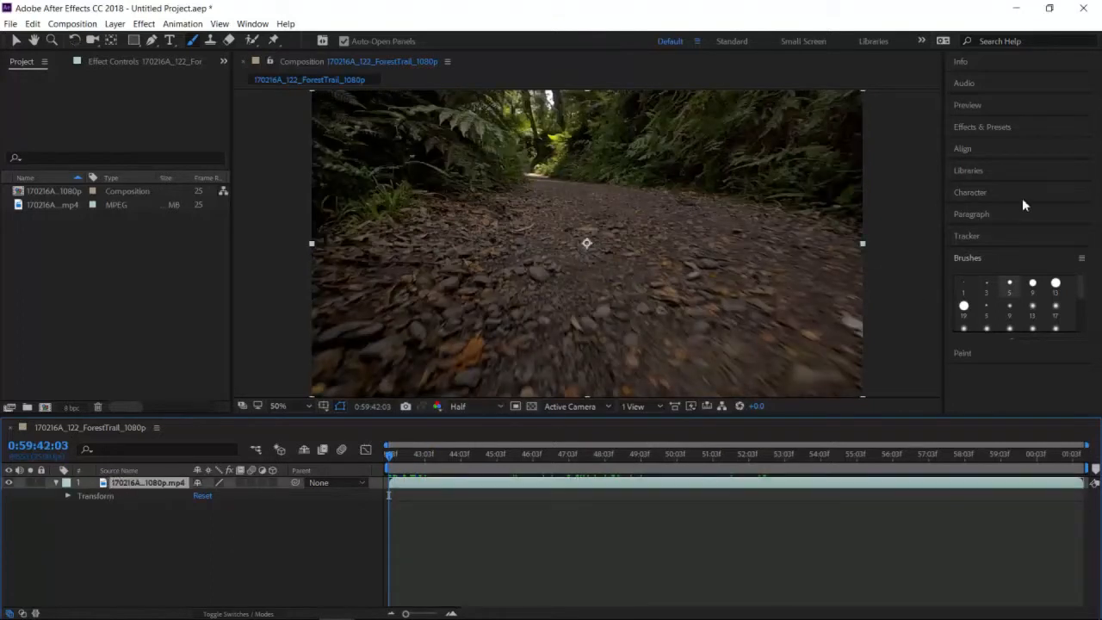
pyautogui.click(978, 128)
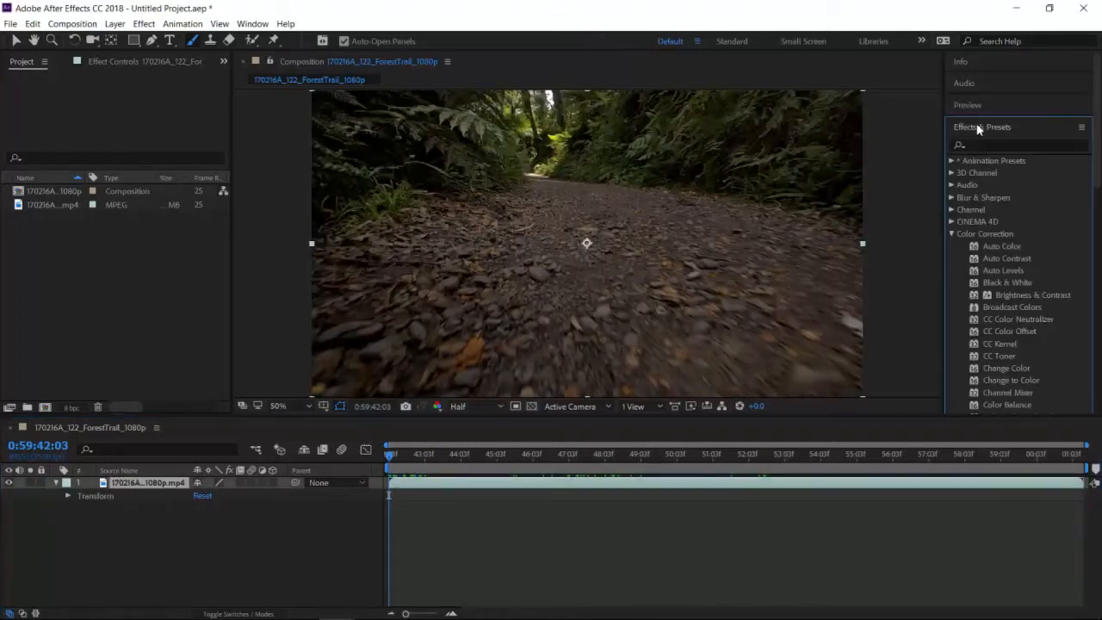
pyautogui.click(952, 233)
pyautogui.click(952, 233)
pyautogui.scroll(-3, 1023, 263)
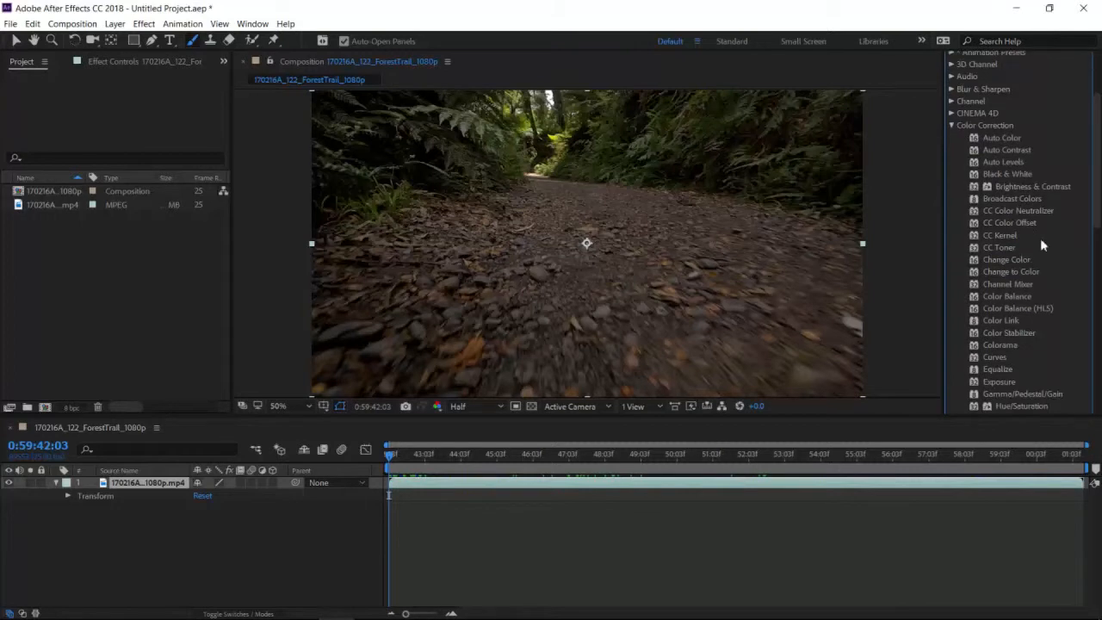
pyautogui.moveTo(1029, 187); pyautogui.dragTo(780, 208)
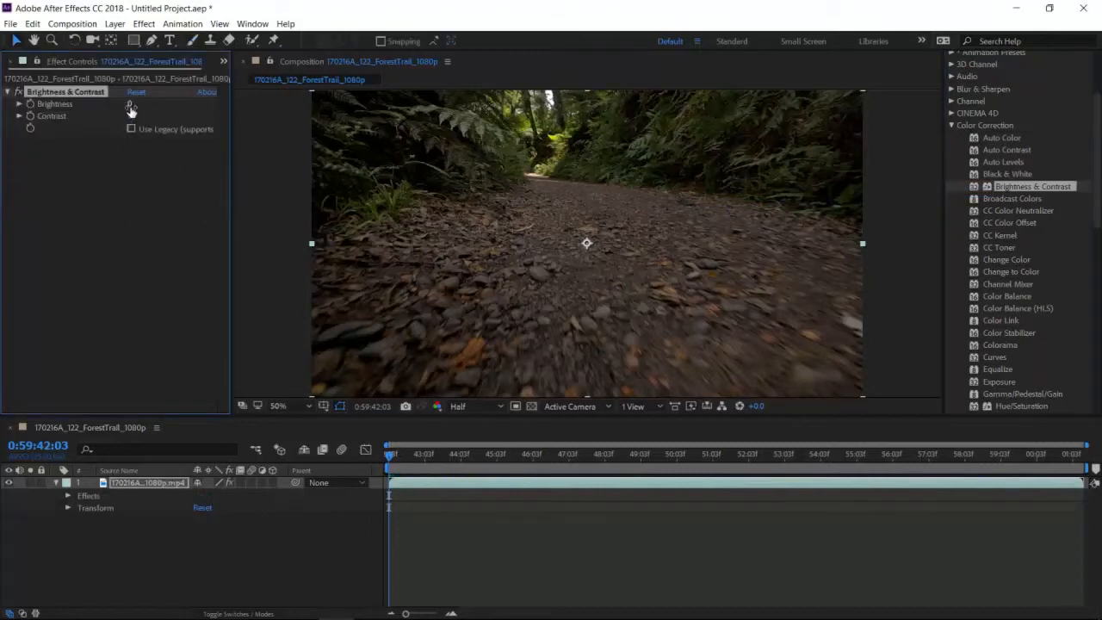
# - Set the clip's Brightness to 20 and Contrast to 1, with the playhead at the clip's start
pyautogui.moveTo(129, 105)
pyautogui.mouseDown()
pyautogui.moveTo(148, 103)
pyautogui.moveTo(104, 104)
pyautogui.moveTo(229, 97)
pyautogui.moveTo(151, 104)
pyautogui.mouseUp()
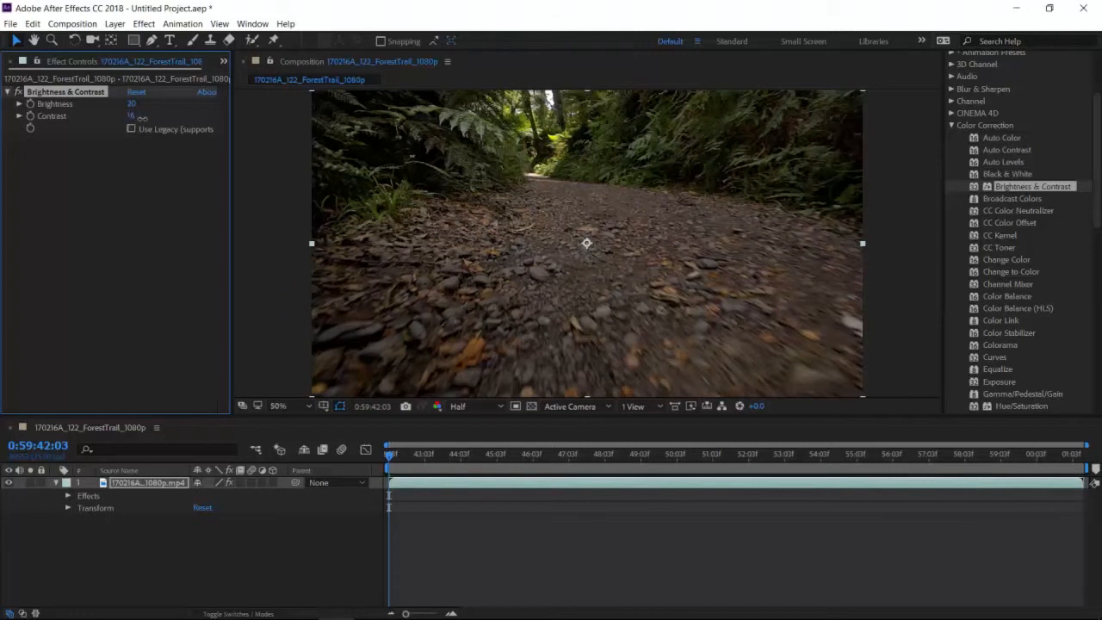
pyautogui.moveTo(127, 117)
pyautogui.mouseDown()
pyautogui.moveTo(117, 119)
pyautogui.moveTo(141, 119)
pyautogui.mouseUp()
pyautogui.moveTo(136, 118); pyautogui.dragTo(134, 118)
pyautogui.moveTo(389, 460); pyautogui.dragTo(361, 449)
pyautogui.click(155, 264)
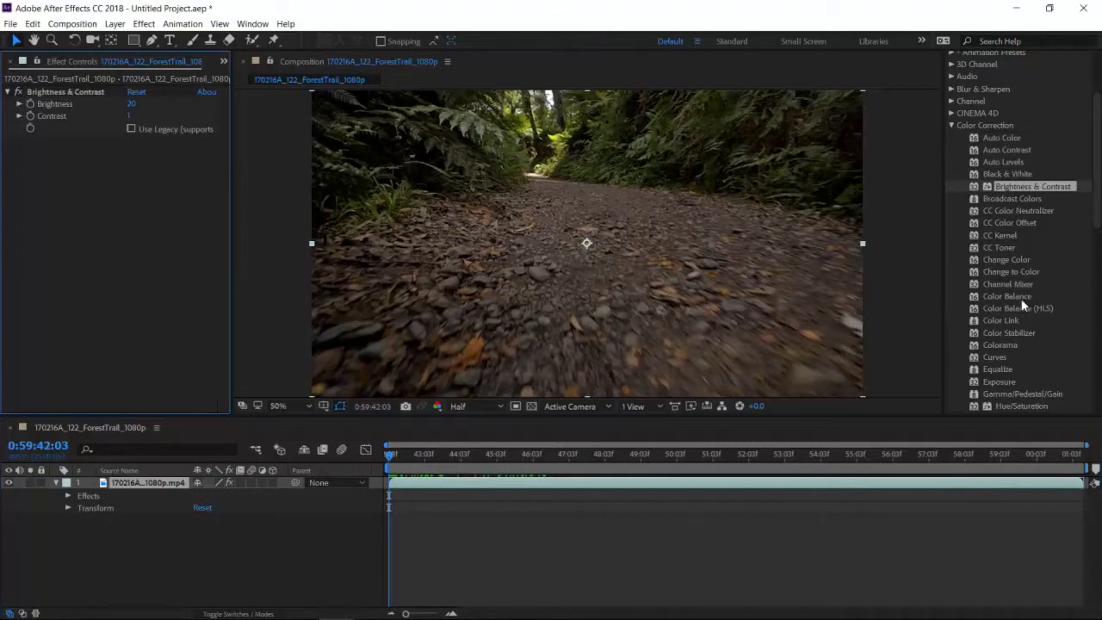
# - Add the Hue/Saturation effect to the clip, with Master Saturation 14 and Master Lightness 4, and collapse the effect settings
pyautogui.moveTo(1022, 409); pyautogui.dragTo(666, 239)
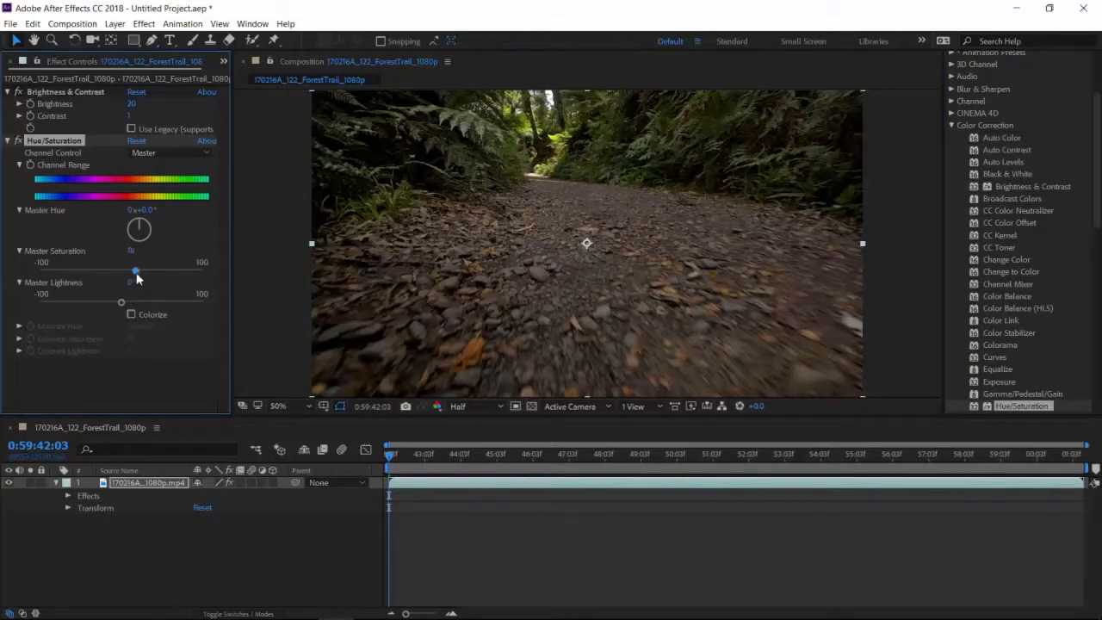
pyautogui.moveTo(137, 275)
pyautogui.mouseDown()
pyautogui.moveTo(14, 278)
pyautogui.moveTo(260, 272)
pyautogui.moveTo(148, 277)
pyautogui.mouseUp()
pyautogui.moveTo(136, 277); pyautogui.dragTo(126, 304)
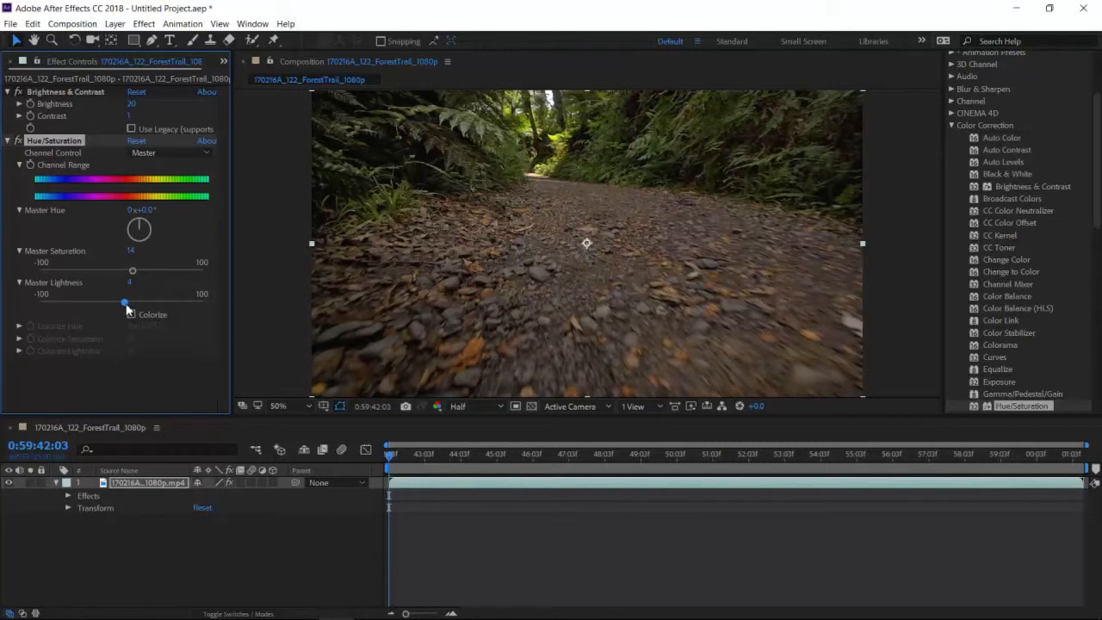
pyautogui.click(167, 370)
pyautogui.click(8, 141)
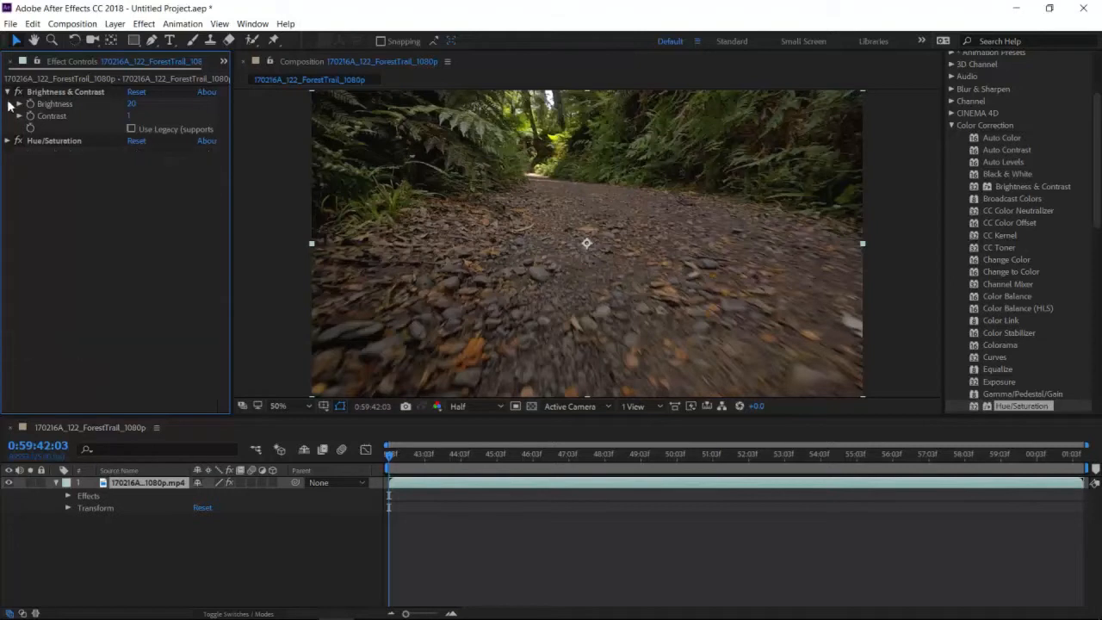
pyautogui.click(9, 92)
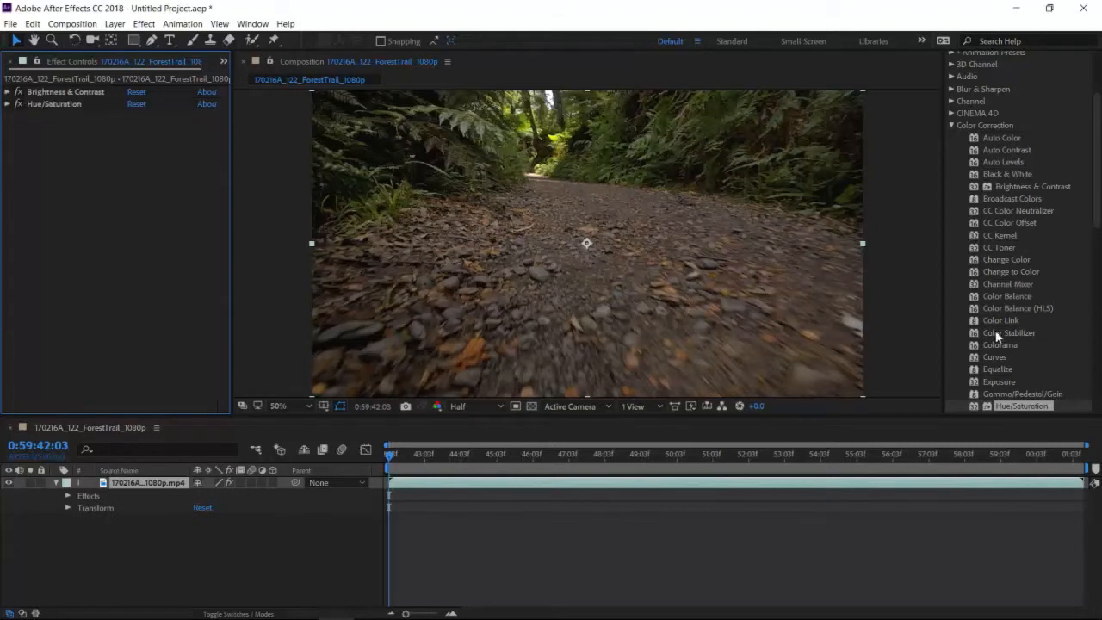
# - Add the Curves effect to the clip and place a point on the RGB curve about three quarters of the way up
pyautogui.moveTo(997, 358); pyautogui.dragTo(612, 273)
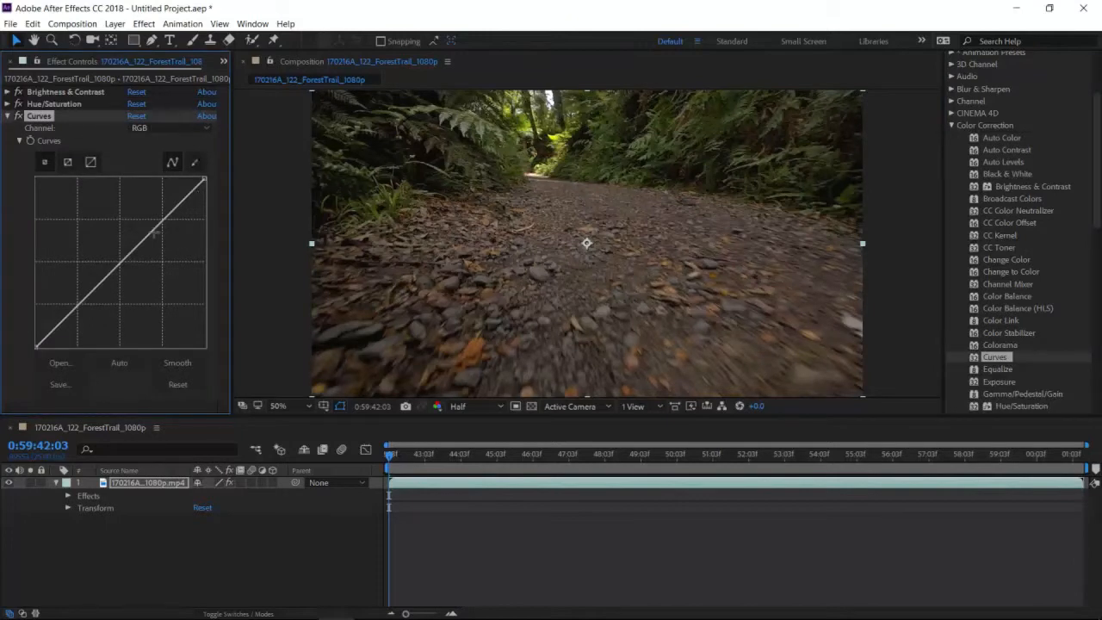
pyautogui.moveTo(163, 220)
pyautogui.mouseDown()
pyautogui.moveTo(184, 240)
pyautogui.moveTo(161, 219)
pyautogui.mouseUp()
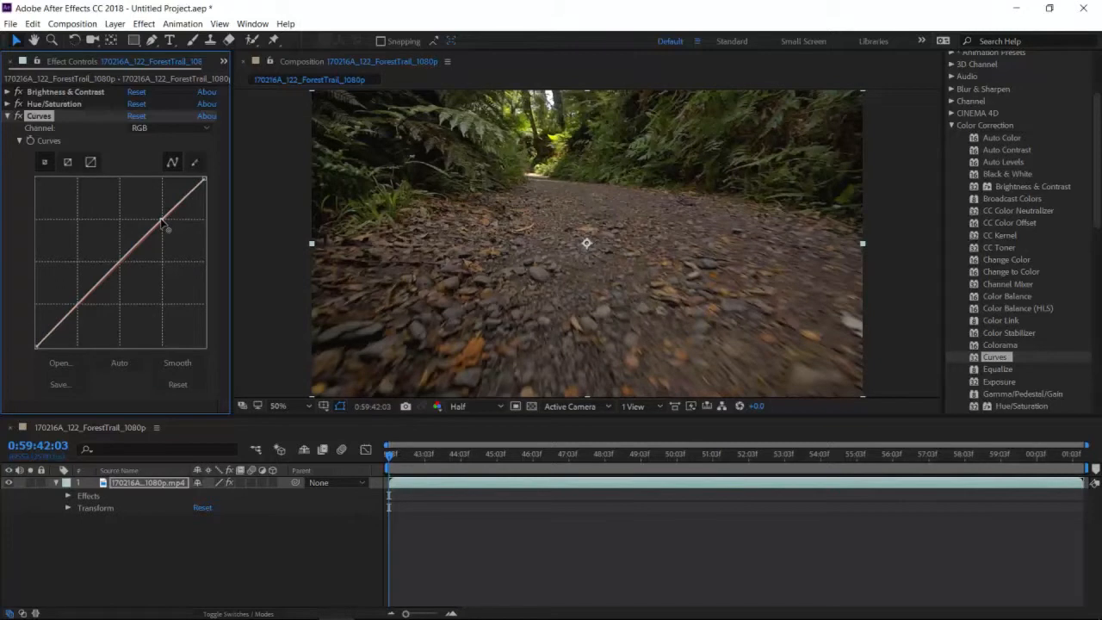
pyautogui.click(301, 433)
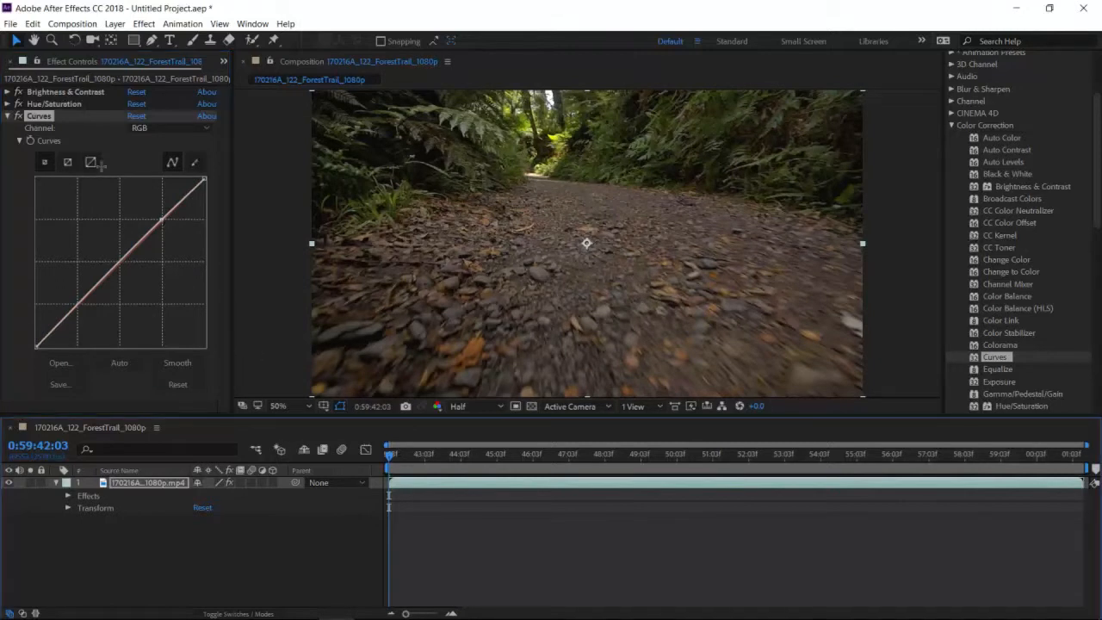
pyautogui.click(9, 116)
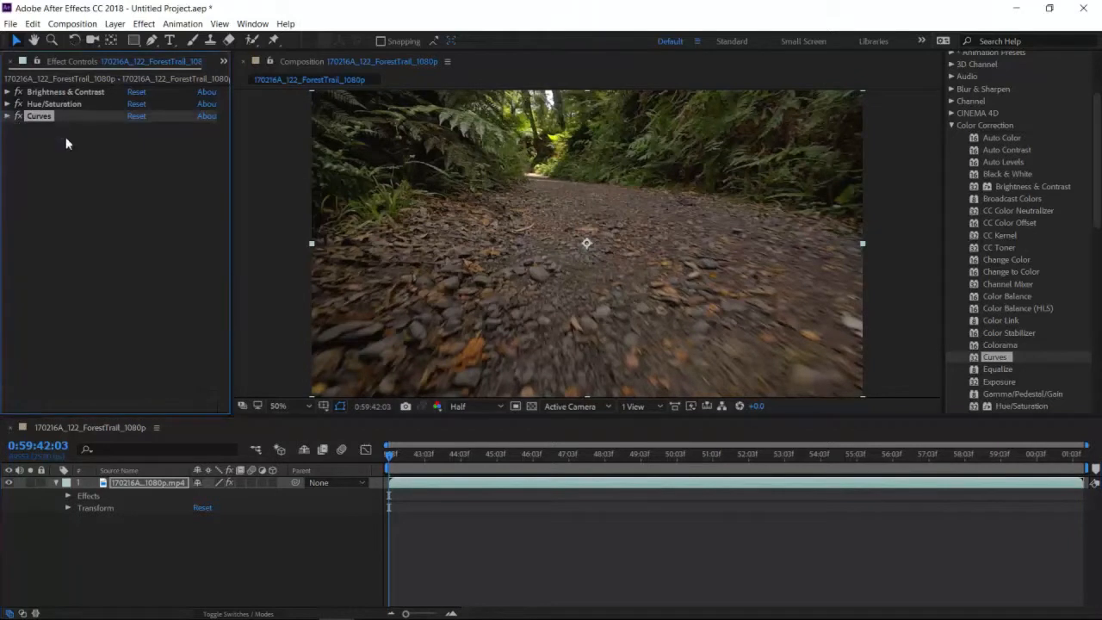
# - Add the Vibrance effect to the clip, set Vibrance to 31 and preview the playback
pyautogui.scroll(-3, 1050, 323)
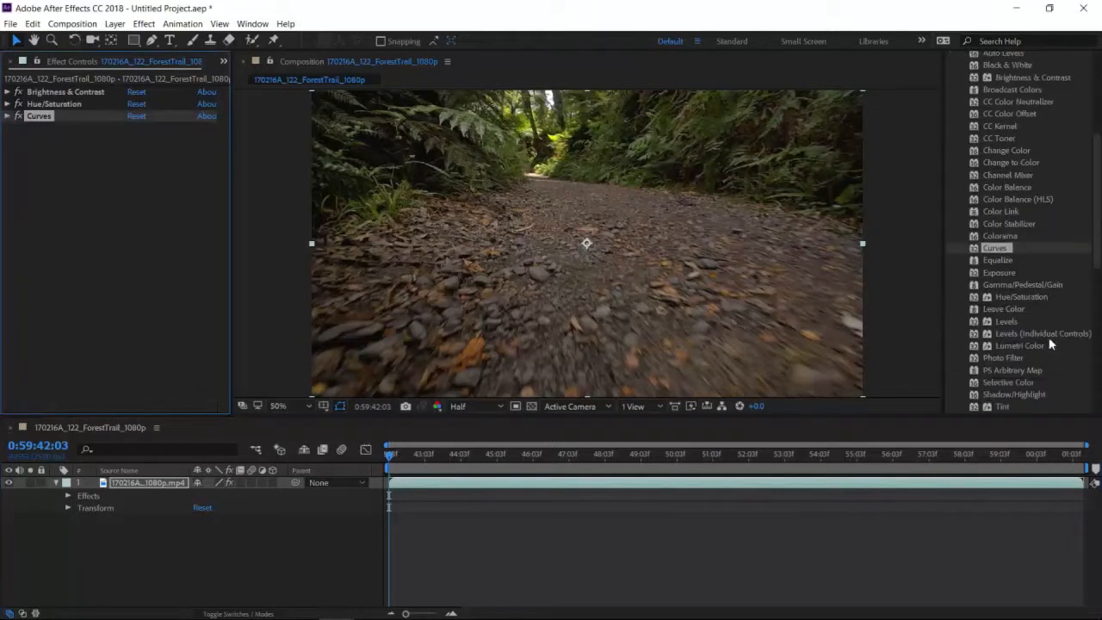
pyautogui.scroll(-2, 1044, 324)
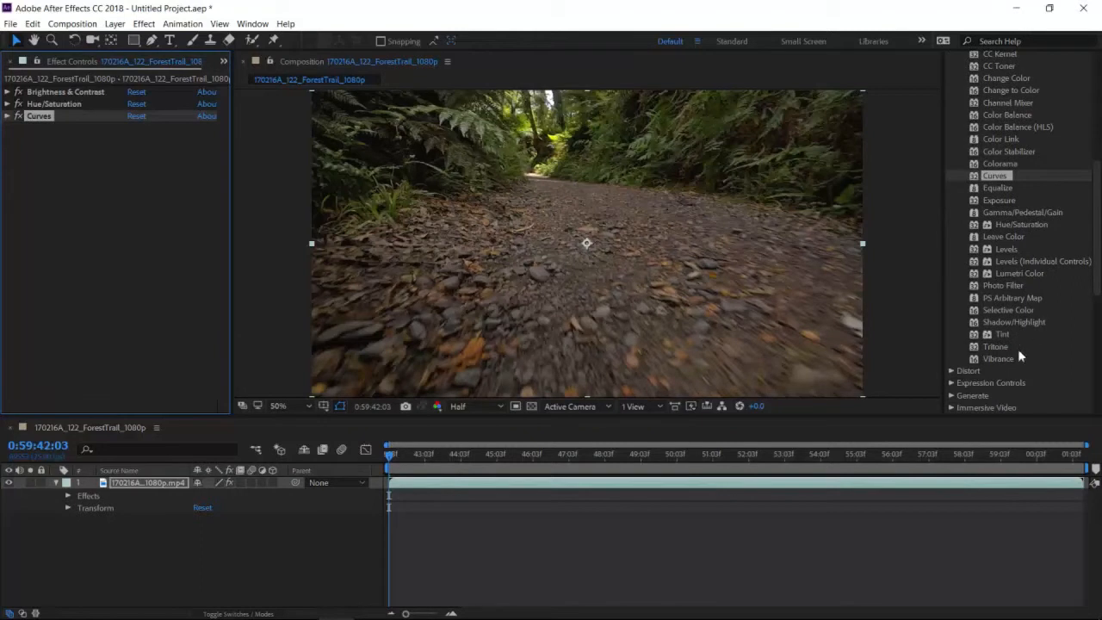
pyautogui.moveTo(998, 358); pyautogui.dragTo(688, 264)
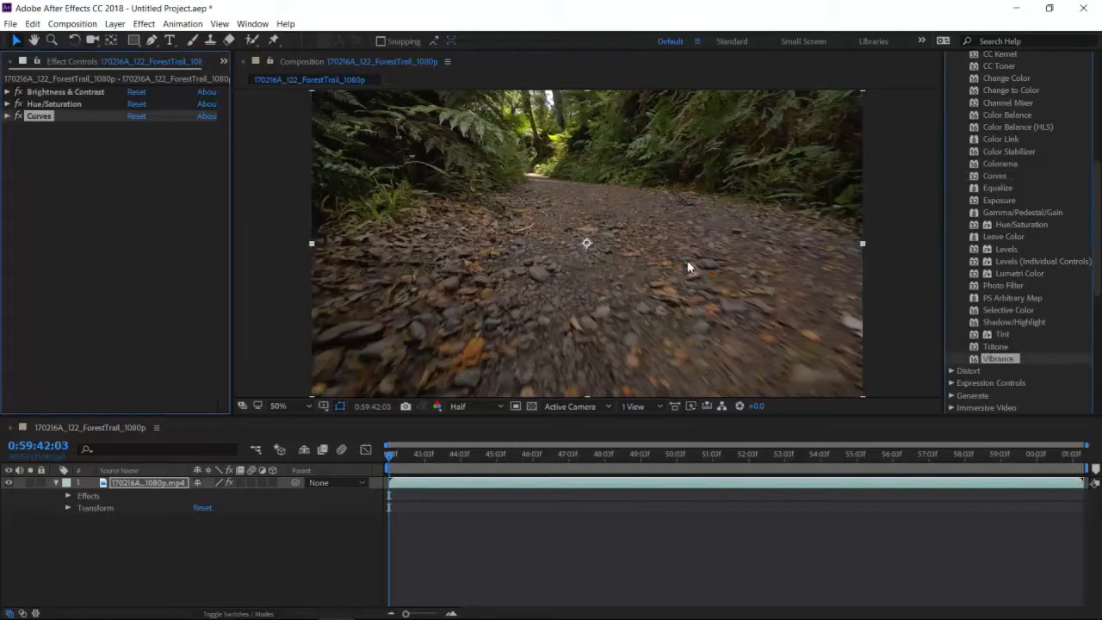
pyautogui.moveTo(131, 141); pyautogui.dragTo(175, 147)
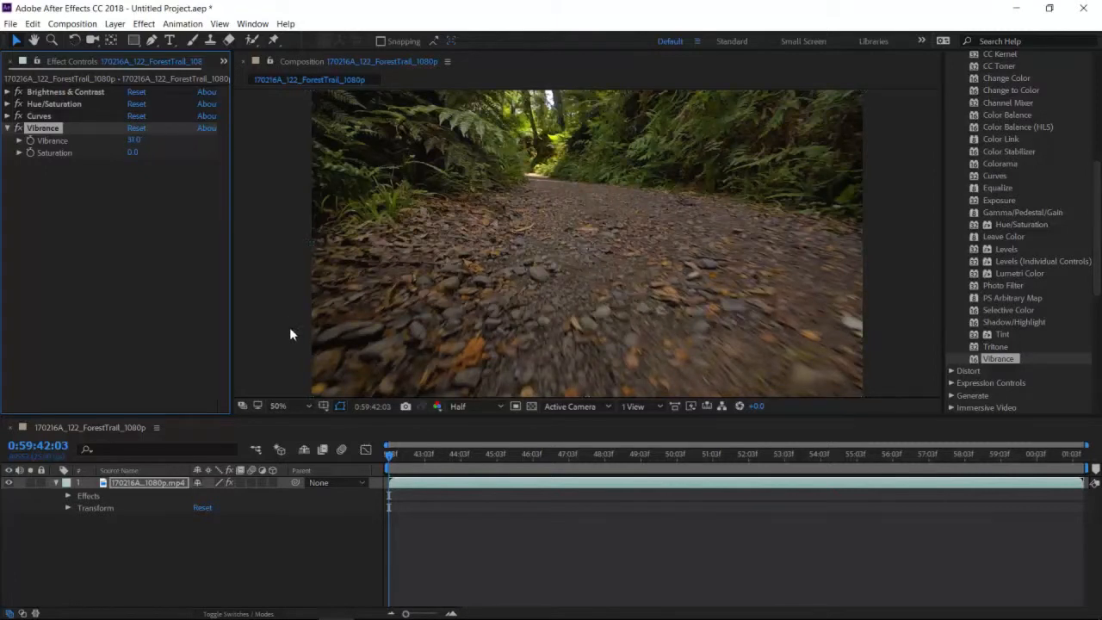
pyautogui.press('space')
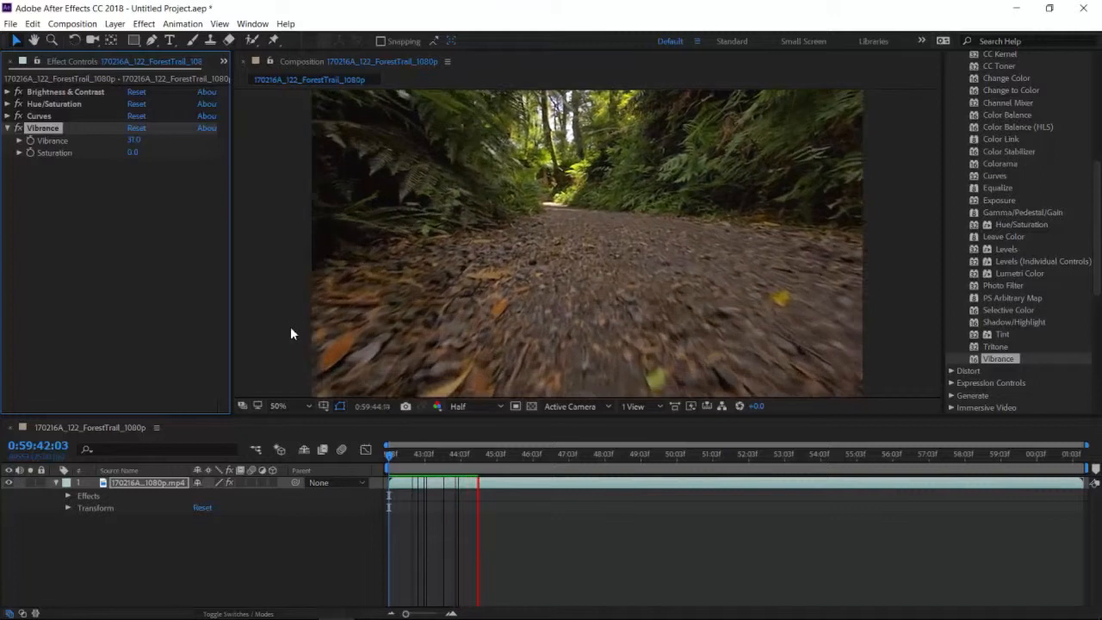
pyautogui.press('space')
# - Raise the clip's Vibrance to 83, preview the result and return the playhead to the clip's start
pyautogui.moveTo(134, 140); pyautogui.dragTo(178, 145)
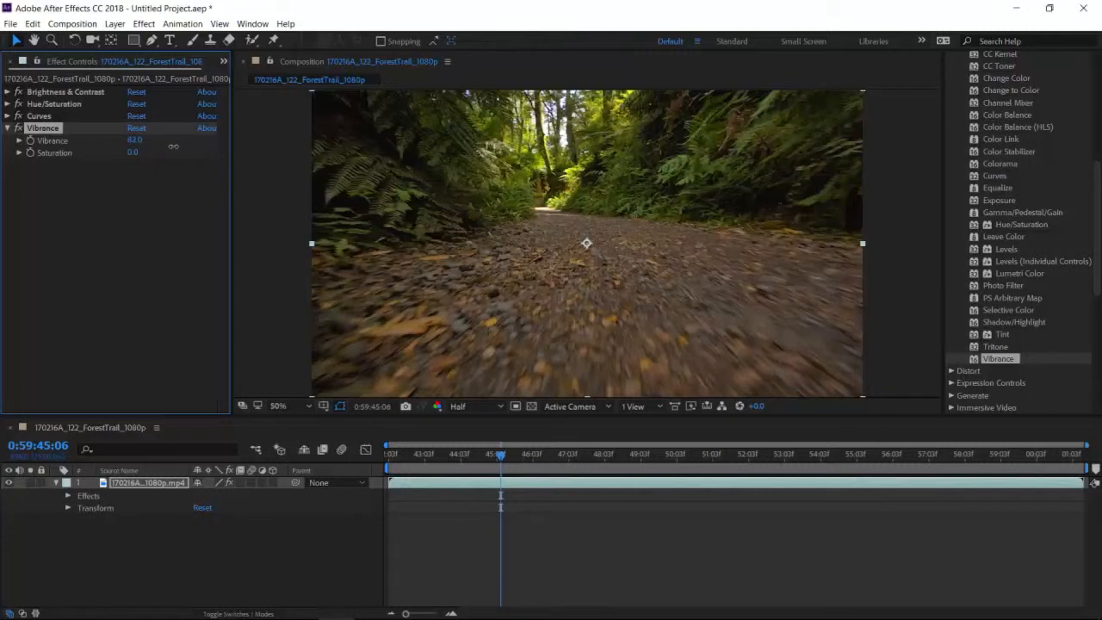
pyautogui.press('space')
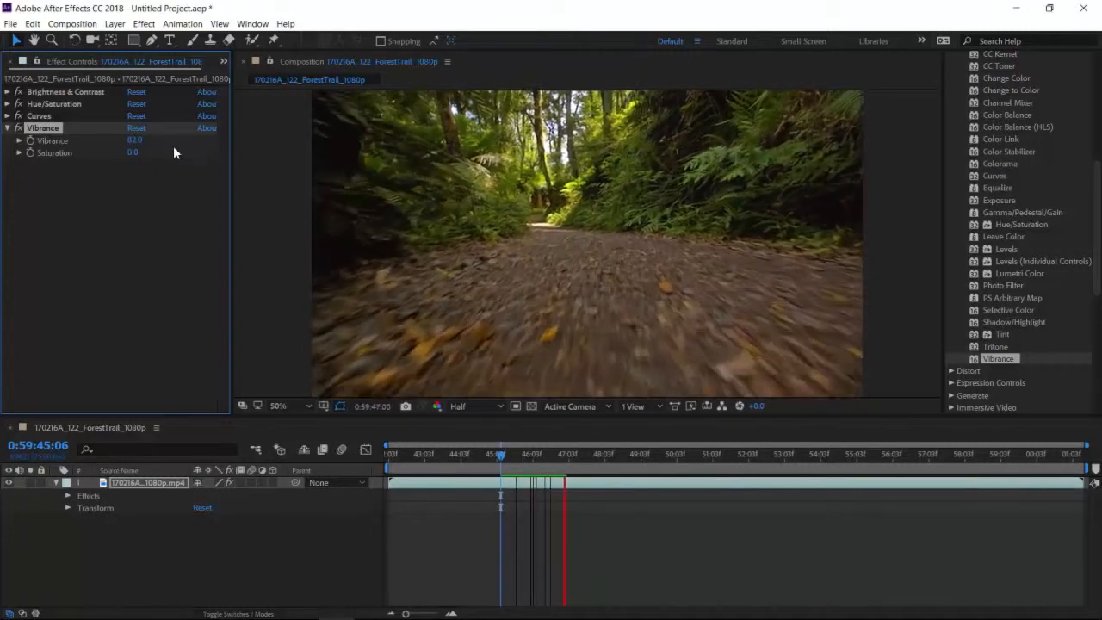
pyautogui.press('space')
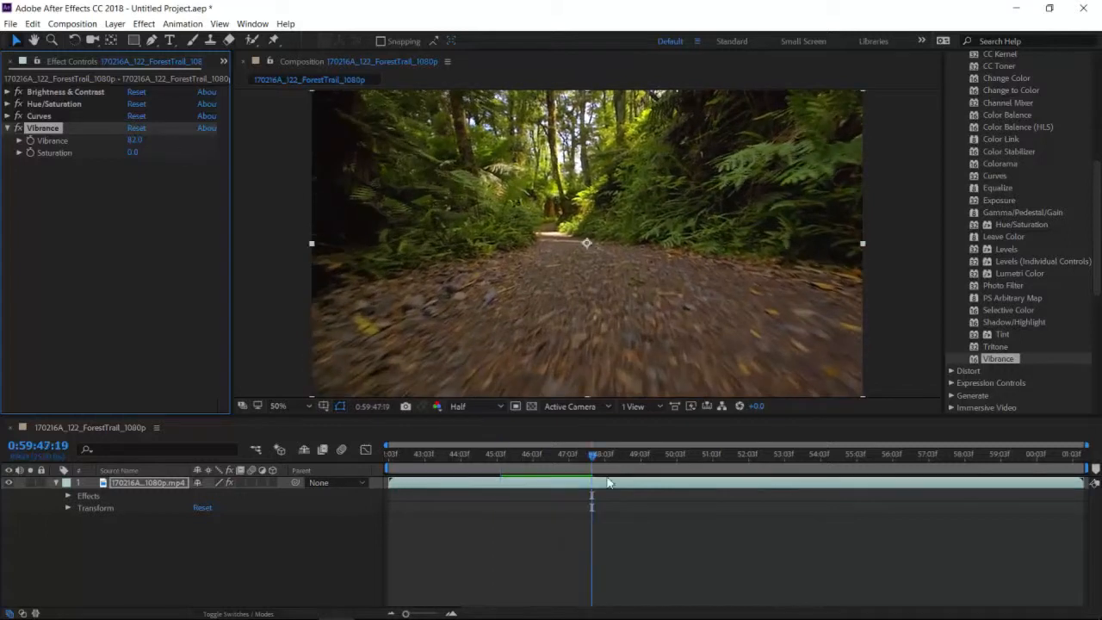
pyautogui.moveTo(588, 454); pyautogui.dragTo(340, 452)
pyautogui.click(173, 321)
pyautogui.click(8, 127)
pyautogui.moveTo(1096, 274); pyautogui.dragTo(1099, 227)
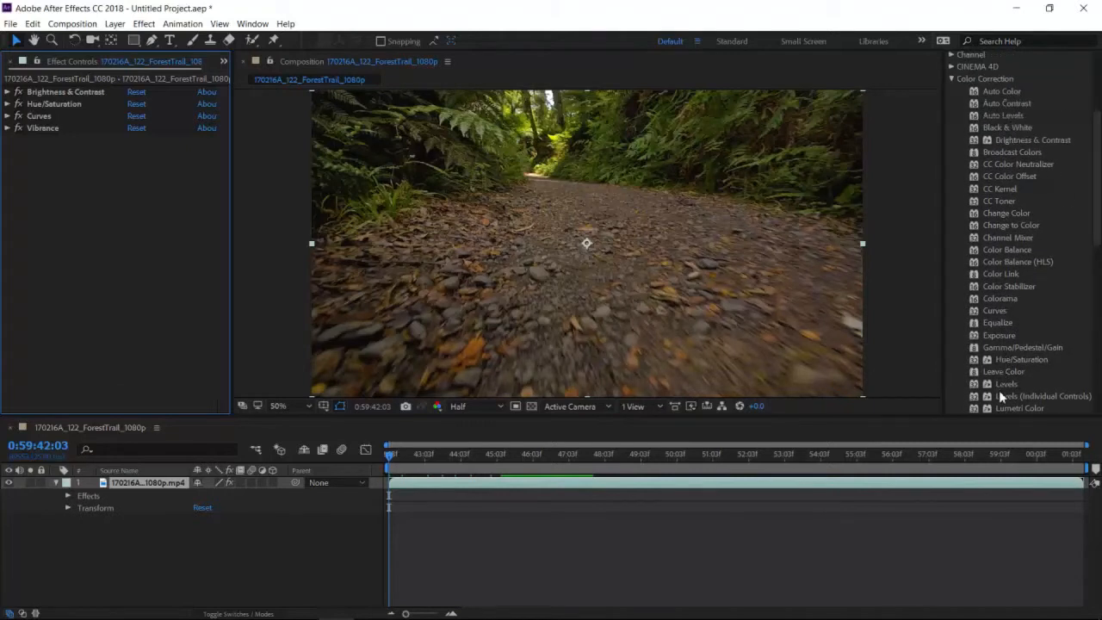
pyautogui.click(951, 79)
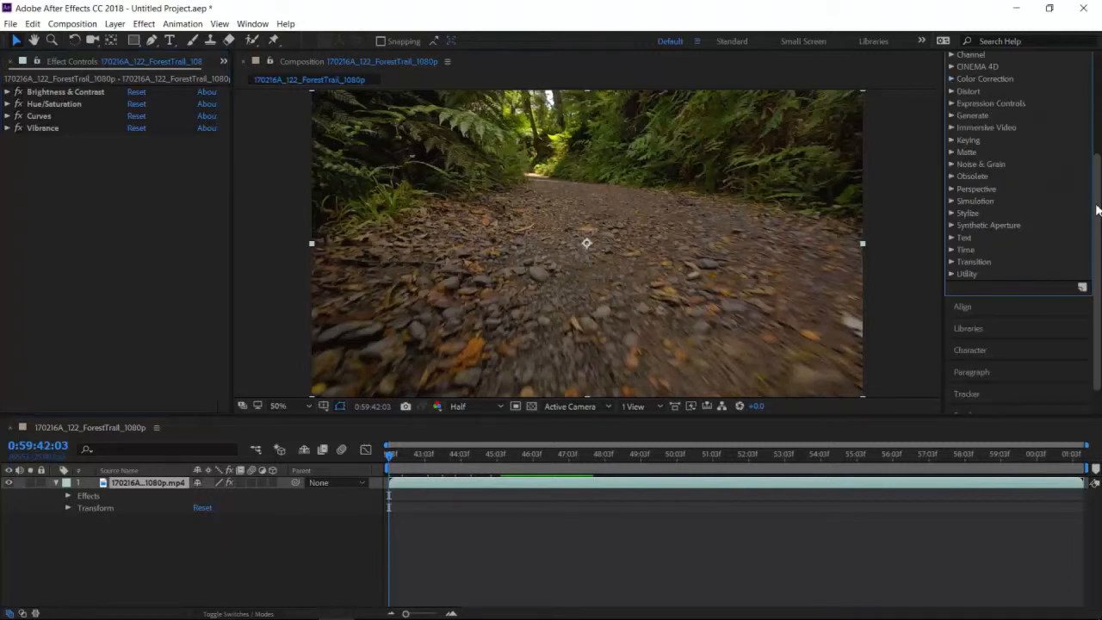
pyautogui.click(951, 214)
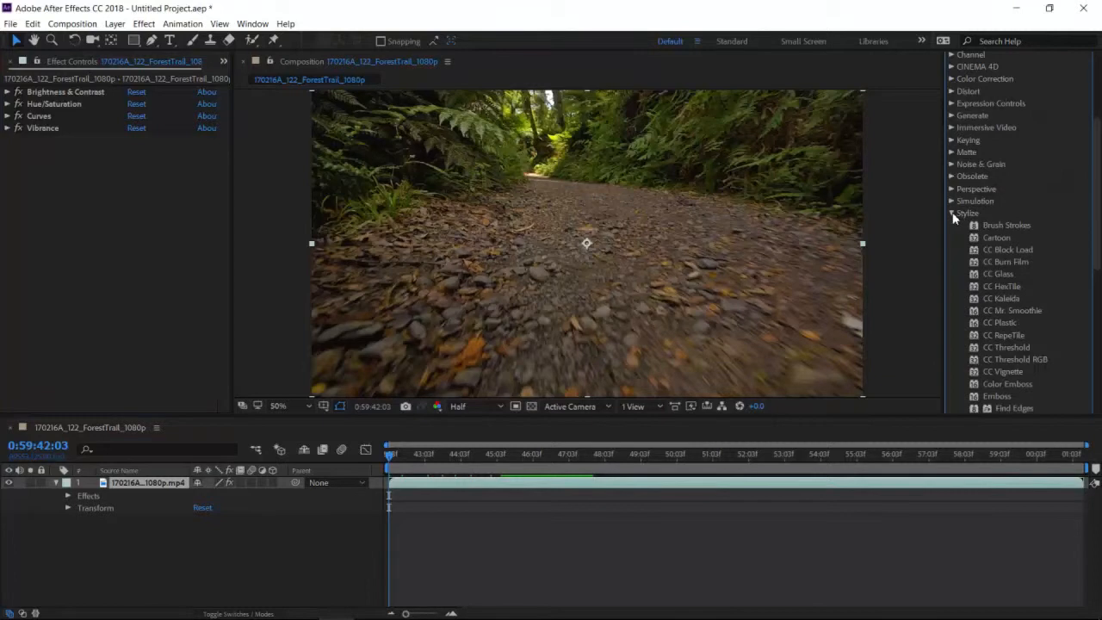
pyautogui.click(952, 214)
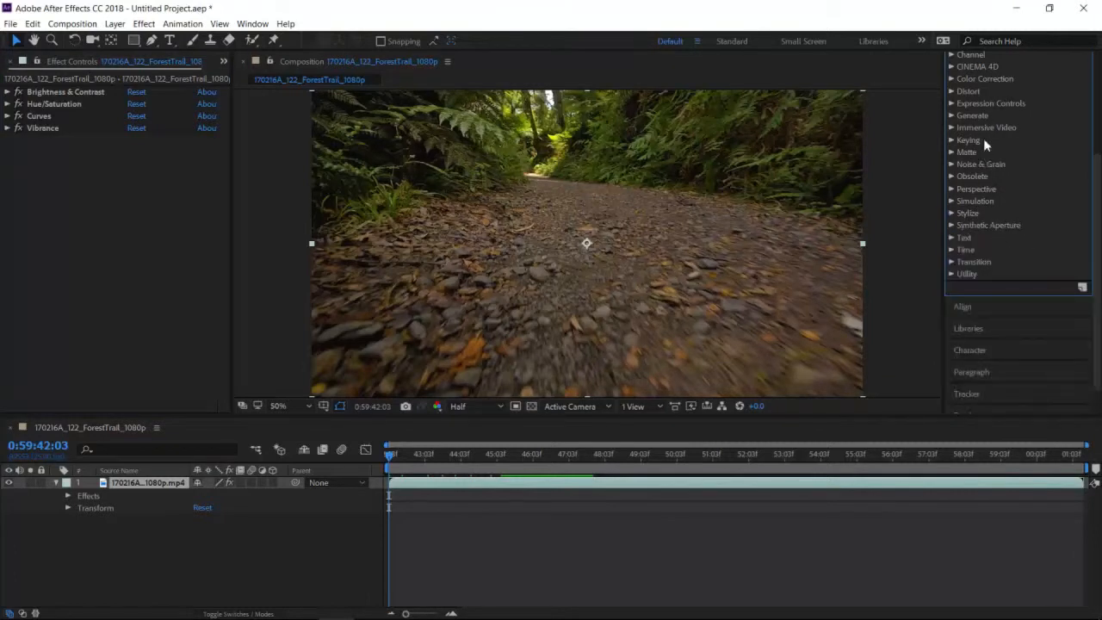
pyautogui.click(71, 176)
pyautogui.click(270, 563)
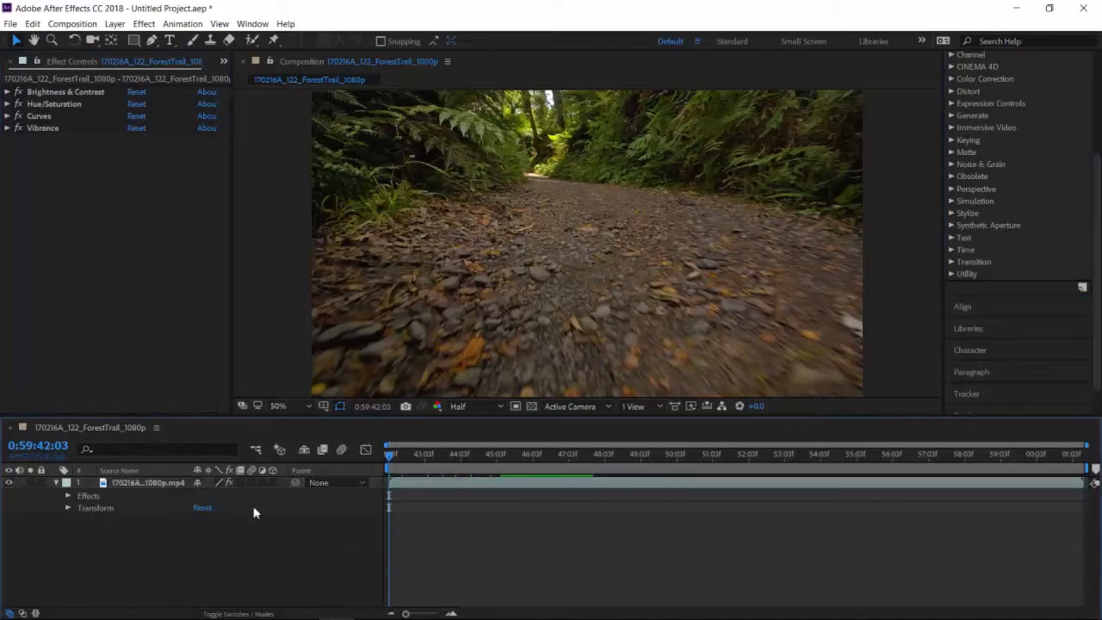
# - Enable Time Remapping on the forest trail layer
pyautogui.click(160, 480)
pyautogui.rightClick(159, 480)
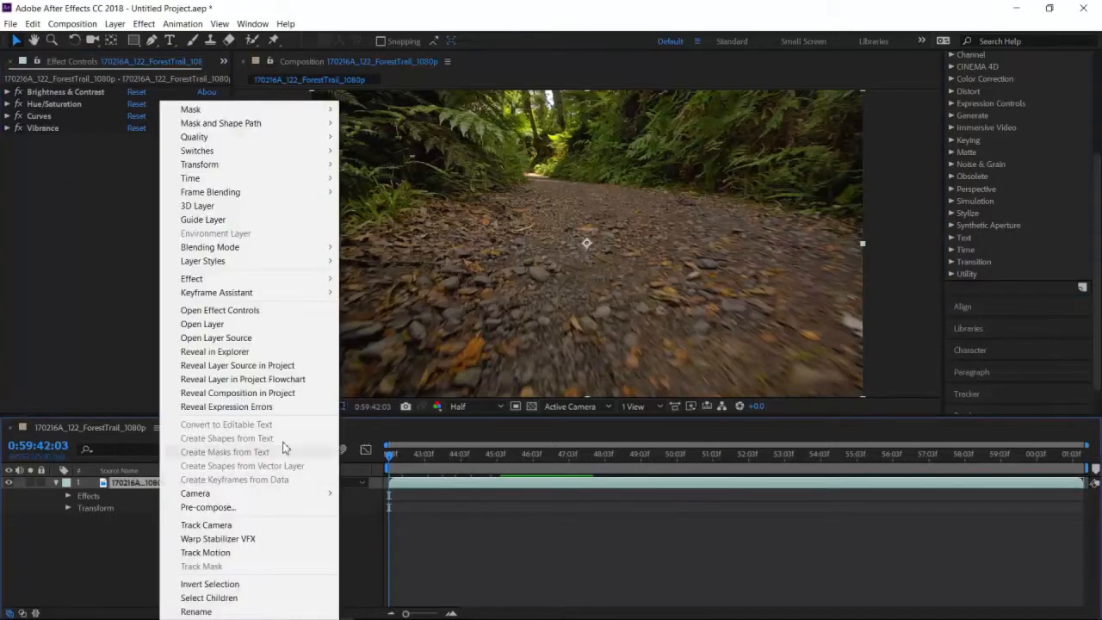
pyautogui.moveTo(283, 180)
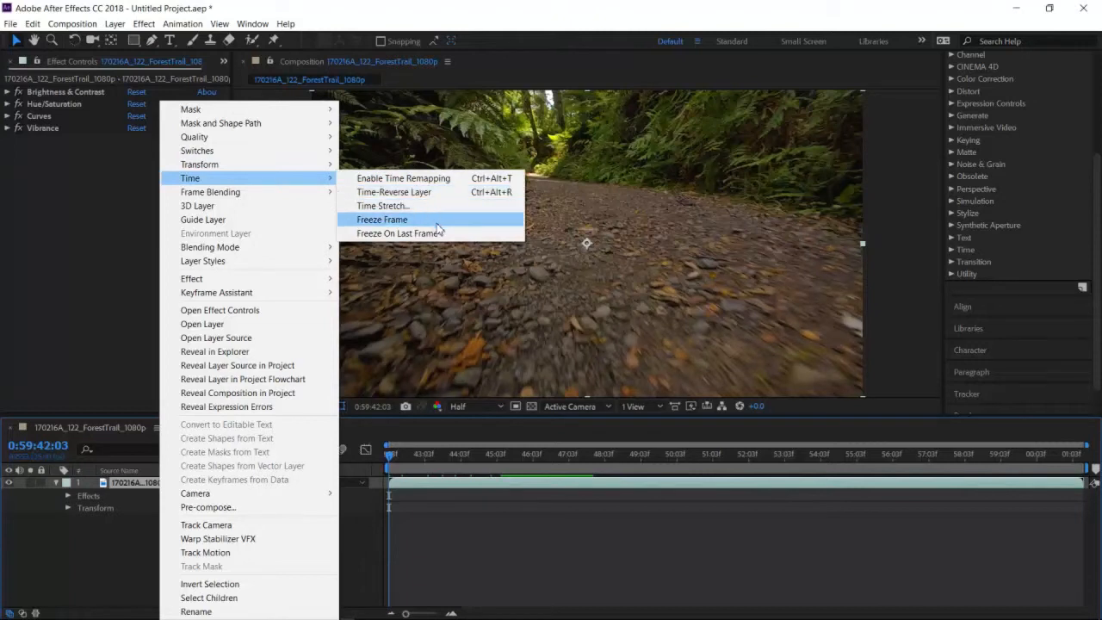
pyautogui.click(470, 181)
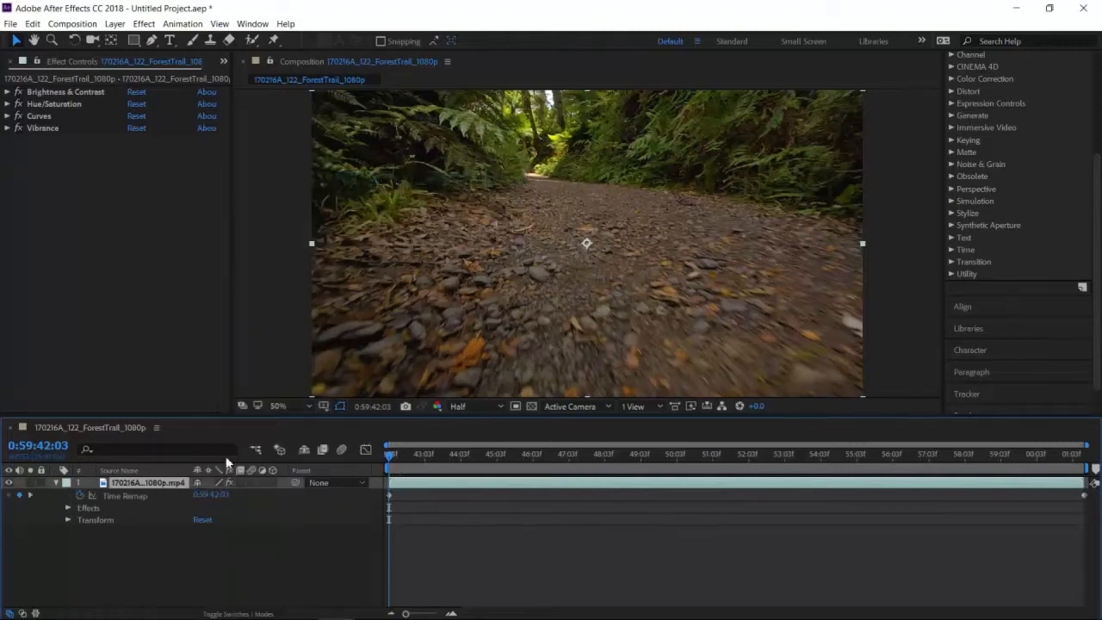
pyautogui.click(237, 548)
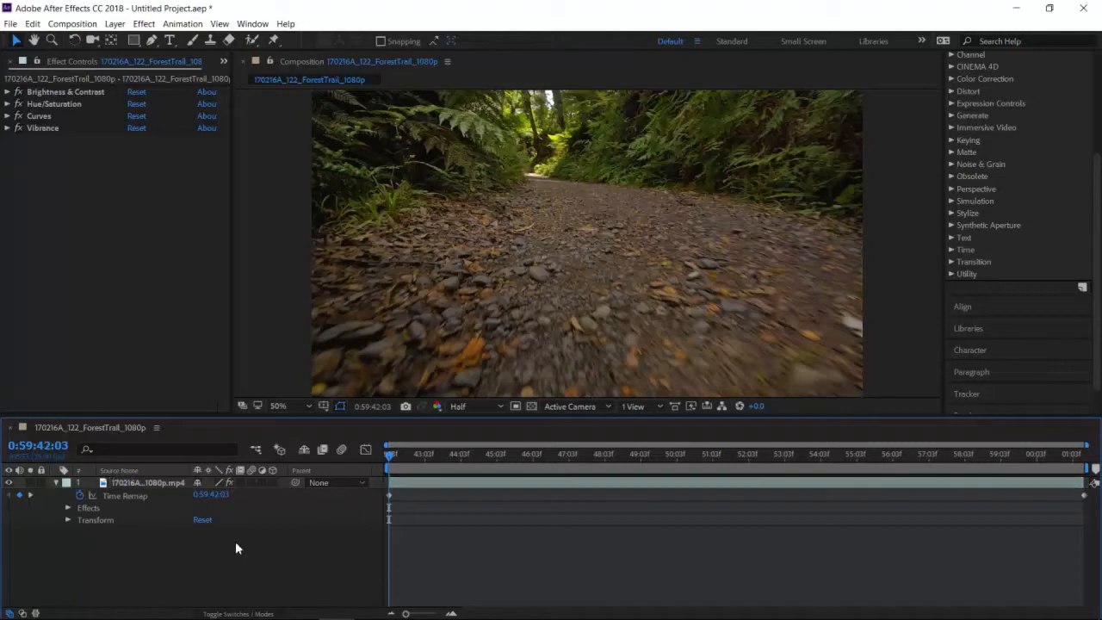
# - Move the clip's last Time Remap keyframe to about 0:59:50:03, preview the playback and return the playhead to the clip's start
pyautogui.click(391, 501)
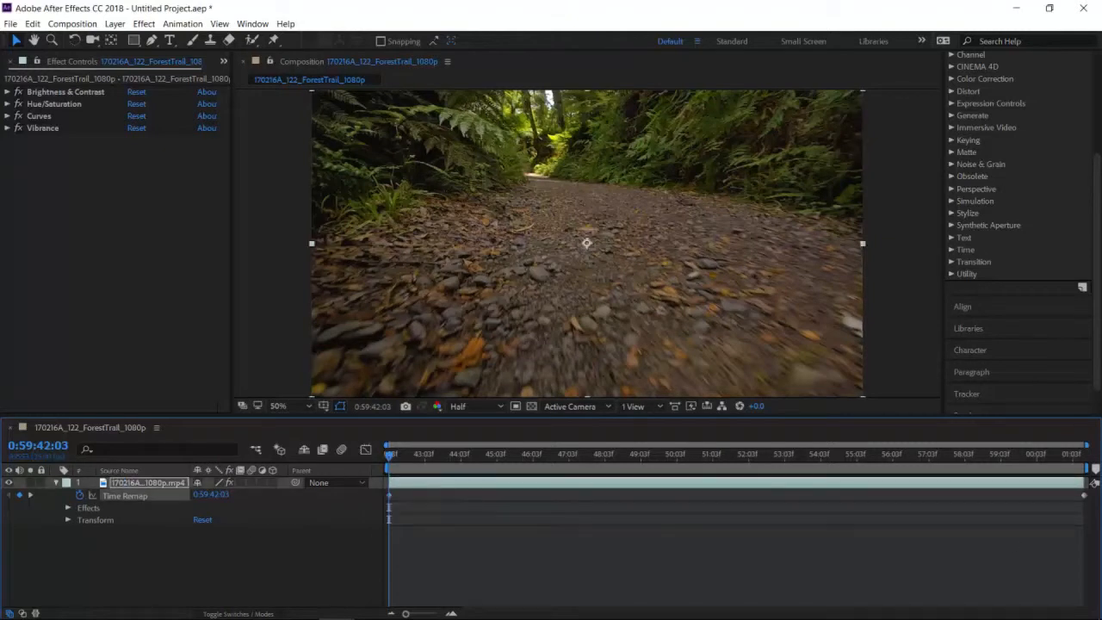
pyautogui.click(1038, 541)
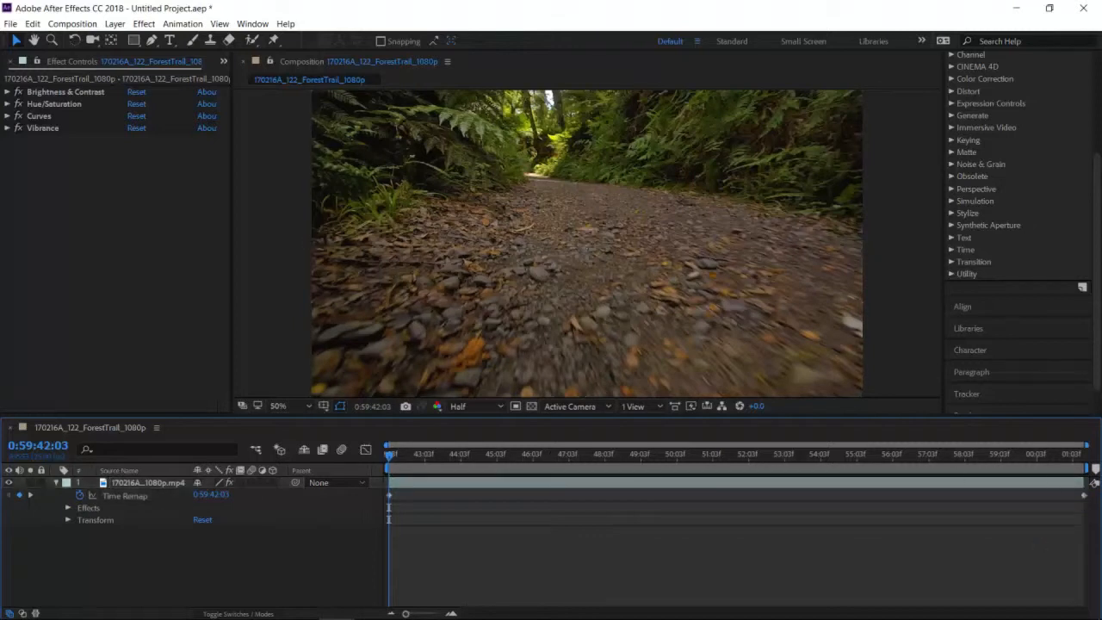
pyautogui.click(1085, 499)
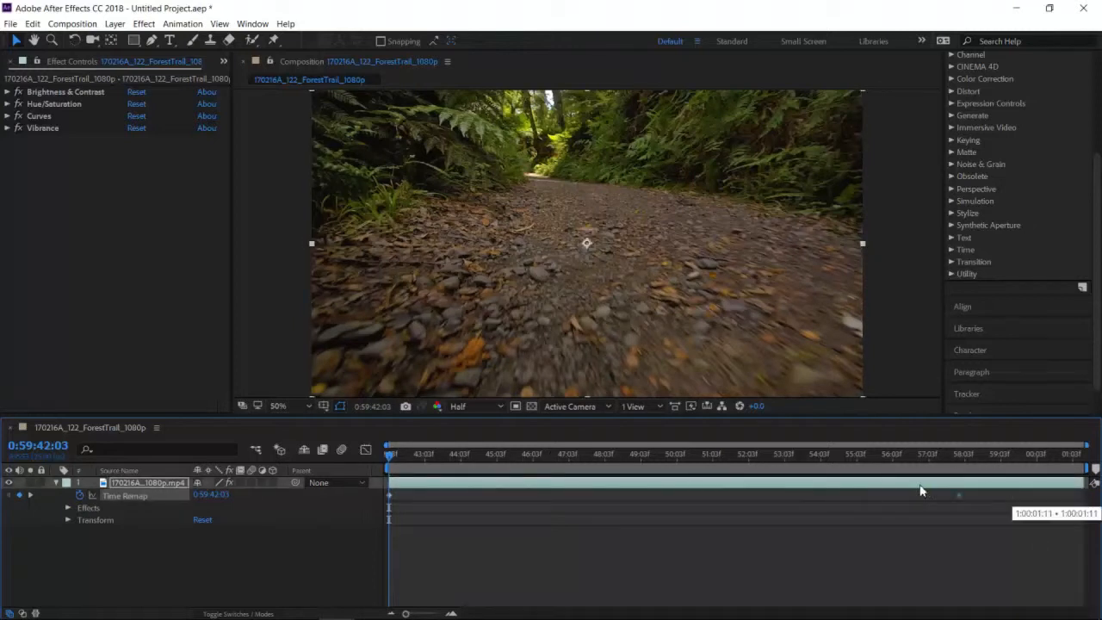
pyautogui.press('space')
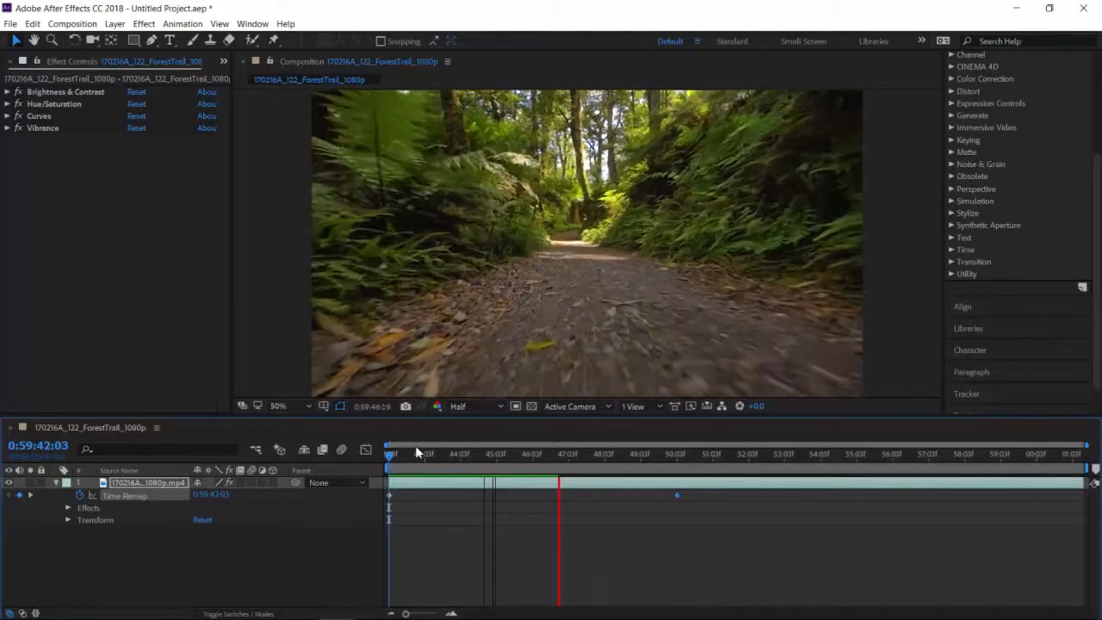
pyautogui.press('space')
pyautogui.moveTo(583, 454); pyautogui.dragTo(344, 448)
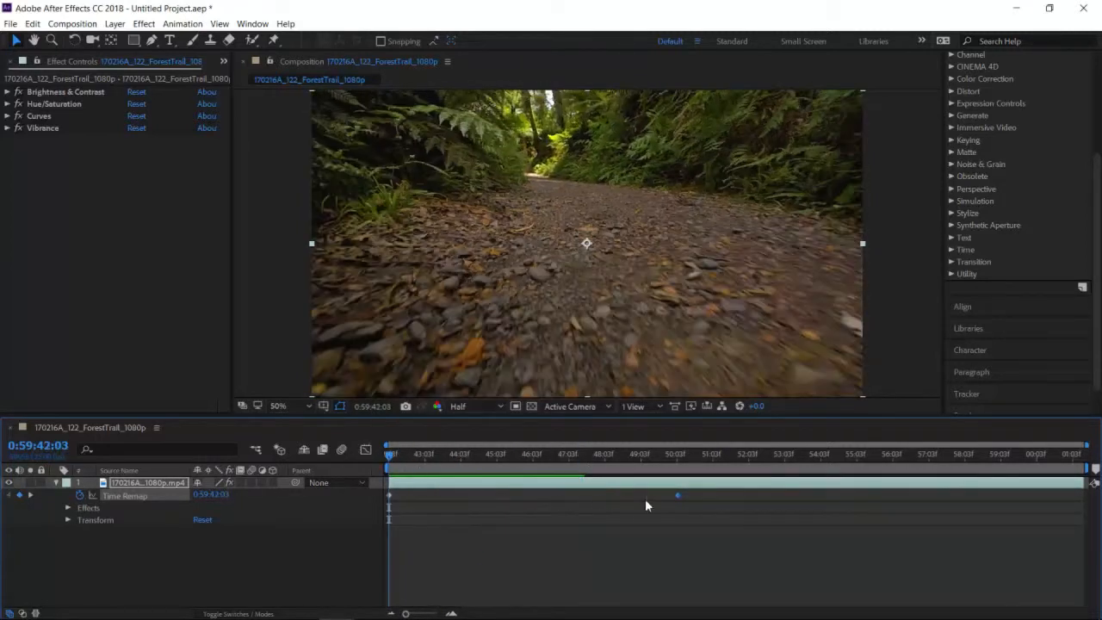
# - Move the last Time Remap keyframe back to the clip's end, at 1:00:01:10
pyautogui.moveTo(679, 497)
pyautogui.moveTo(727, 505); pyautogui.dragTo(955, 516)
pyautogui.moveTo(1087, 501); pyautogui.dragTo(1085, 499)
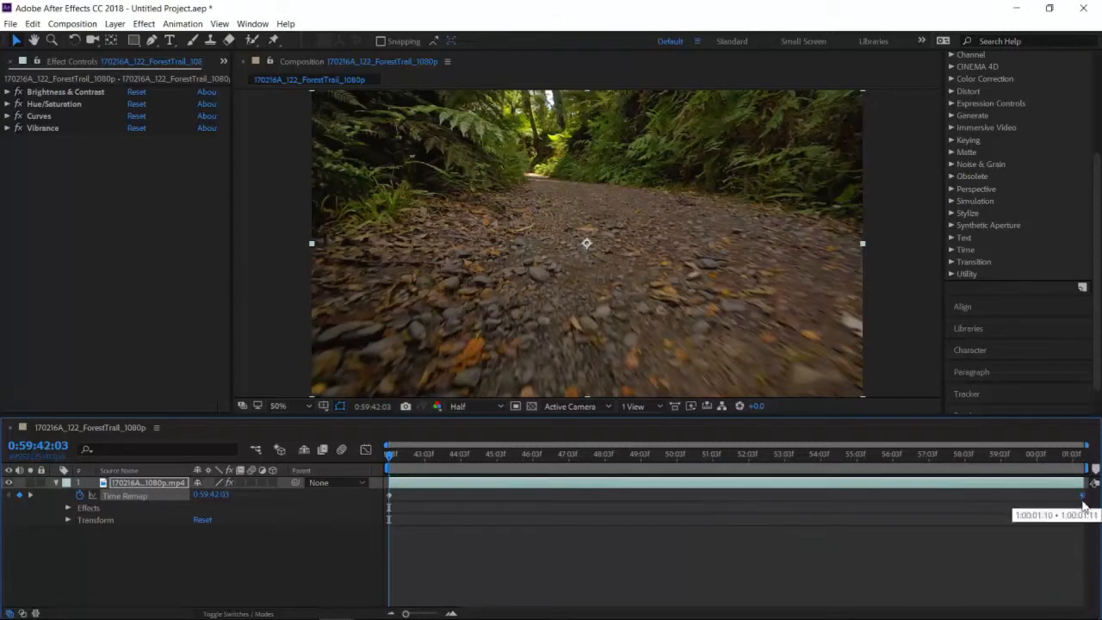
# - Add Time Remap keyframes at 0:59:45:03 and 0:59:55:04
pyautogui.moveTo(391, 460); pyautogui.dragTo(499, 467)
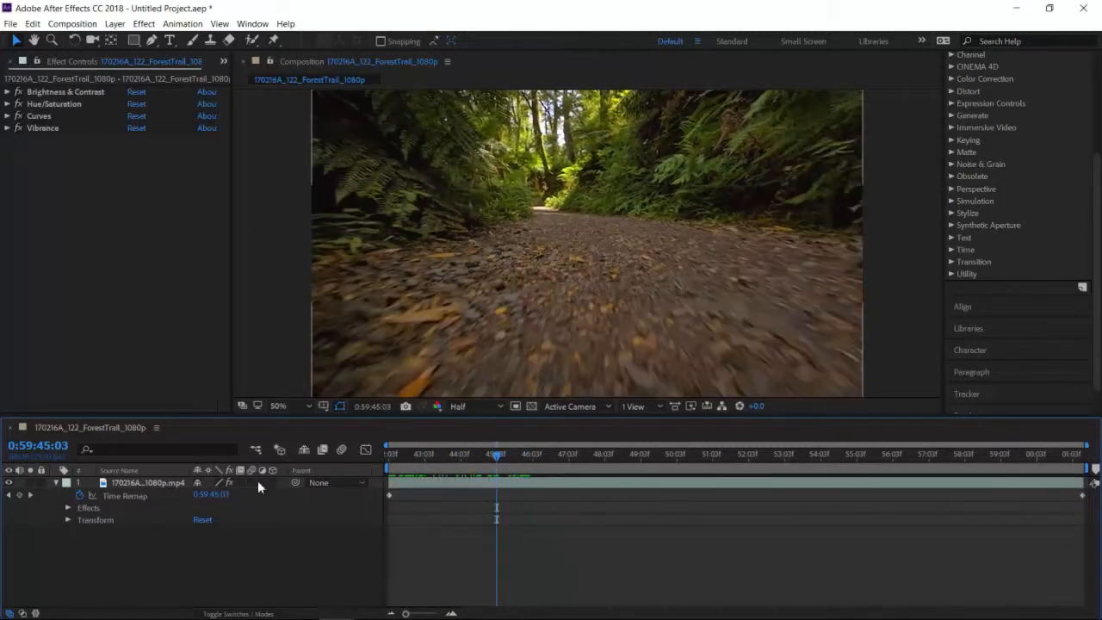
pyautogui.click(19, 496)
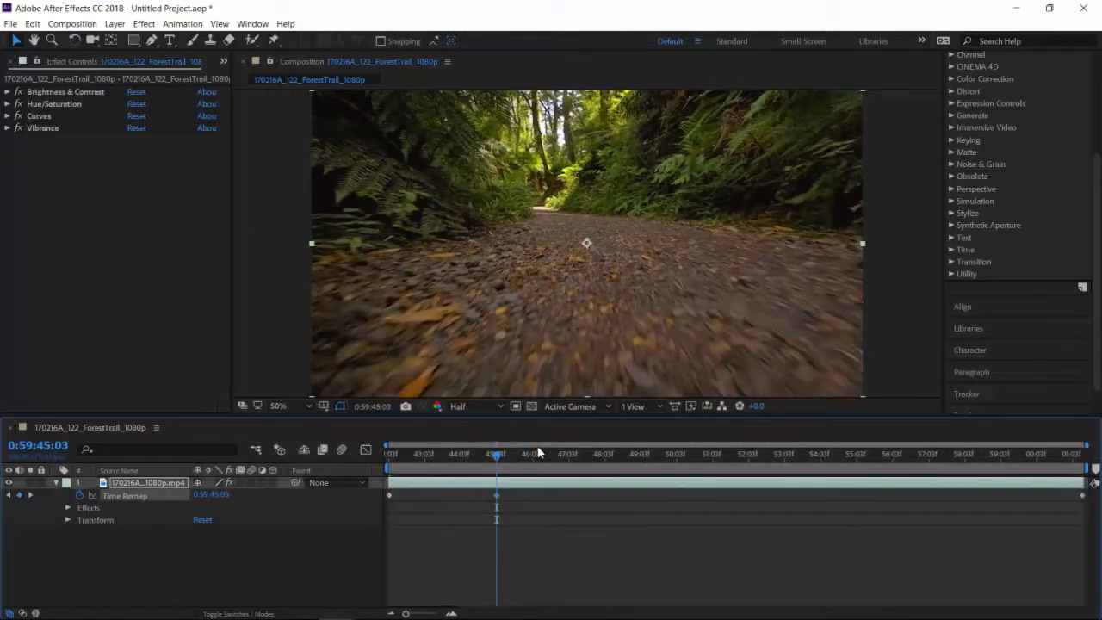
pyautogui.moveTo(497, 459); pyautogui.dragTo(861, 479)
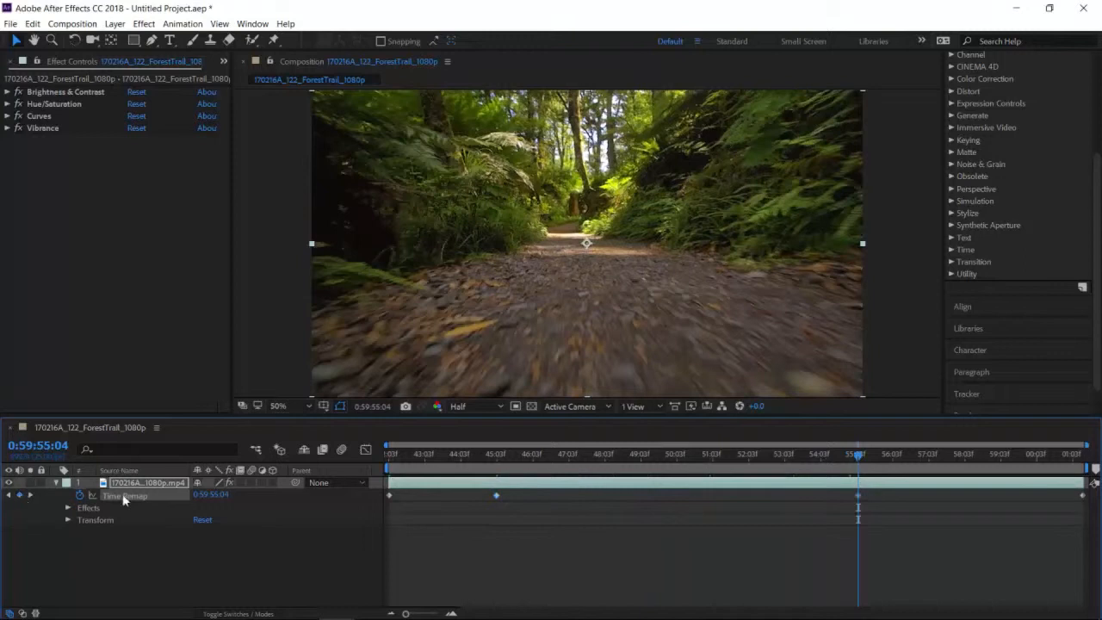
pyautogui.click(694, 574)
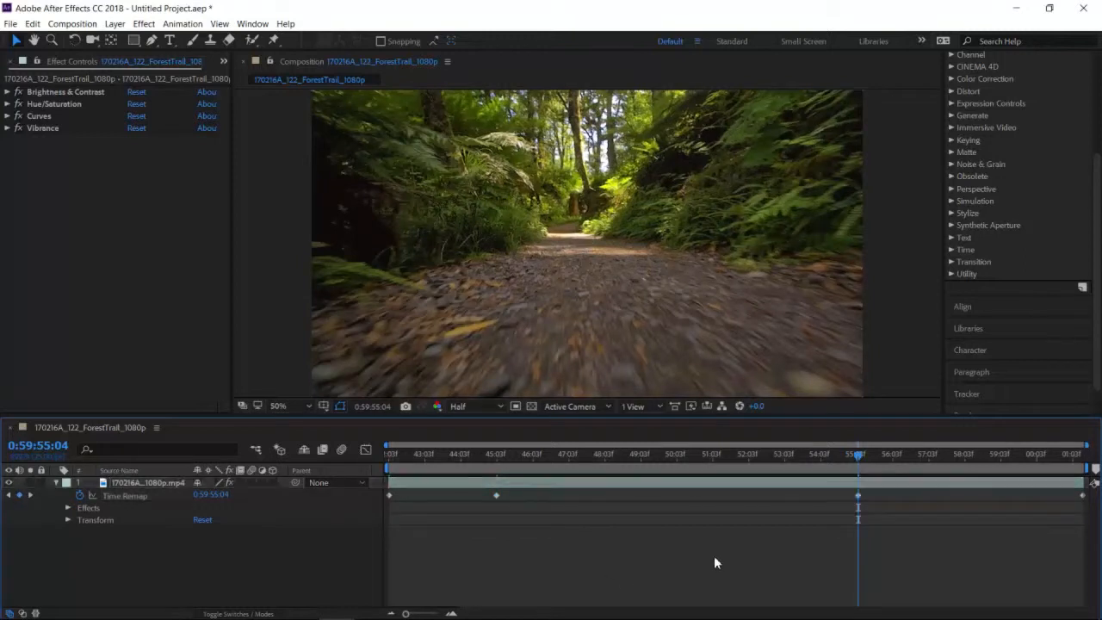
# - Try moving the 0:59:55:04 keyframe to about 0:59:48:03, preview from the clip's start and undo the move
pyautogui.click(858, 496)
pyautogui.moveTo(859, 499); pyautogui.dragTo(631, 507)
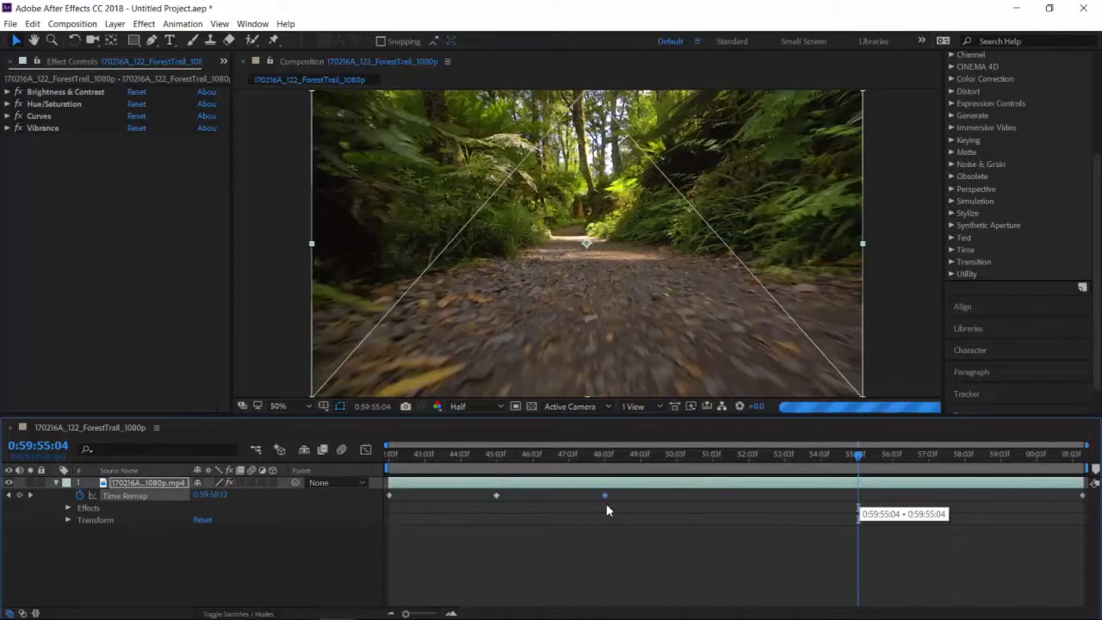
pyautogui.moveTo(859, 458); pyautogui.dragTo(389, 470)
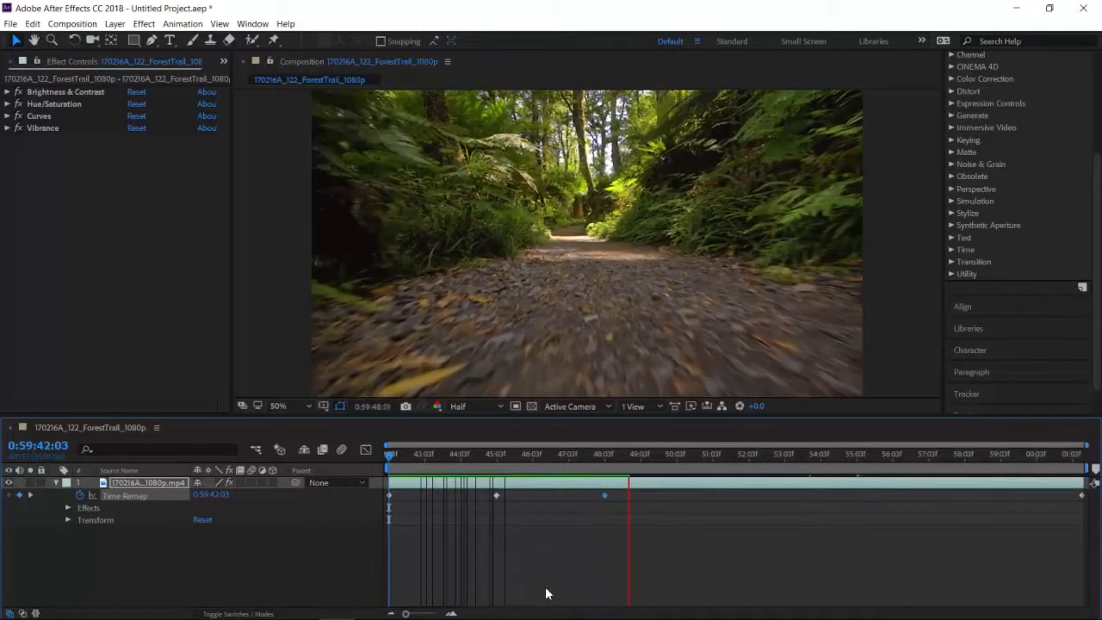
pyautogui.press('space')
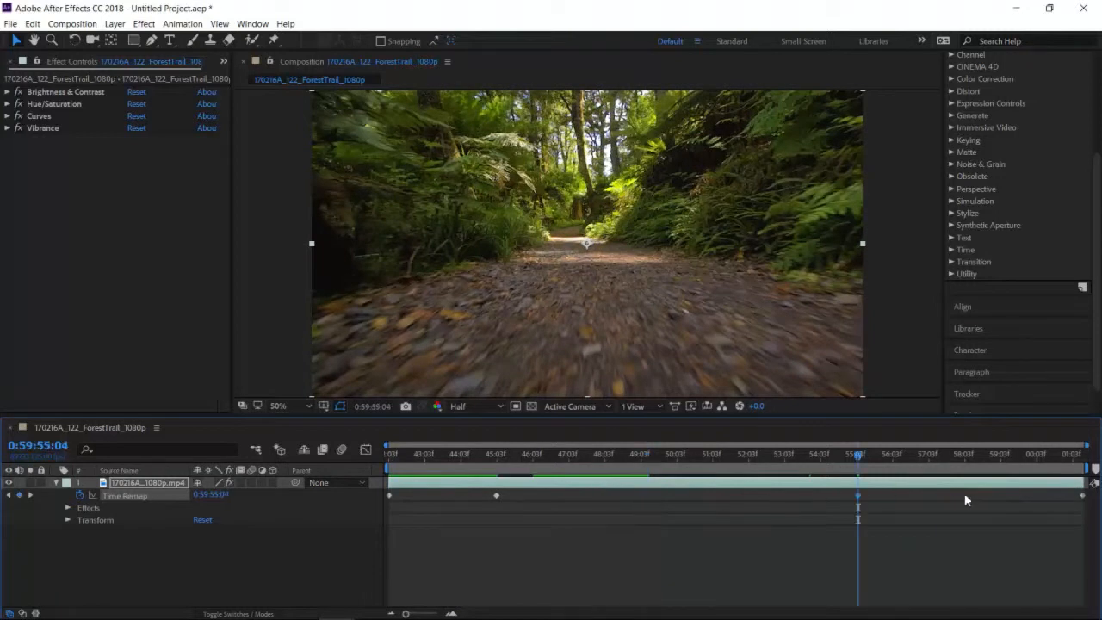
pyautogui.hotkey('ctrl', 'z')
# - Shift the last two Time Remap keyframes together to about 0:59:48 and 0:59:54, and preview from 0:59:44:11
pyautogui.click(907, 542)
pyautogui.moveTo(828, 511); pyautogui.dragTo(1095, 491)
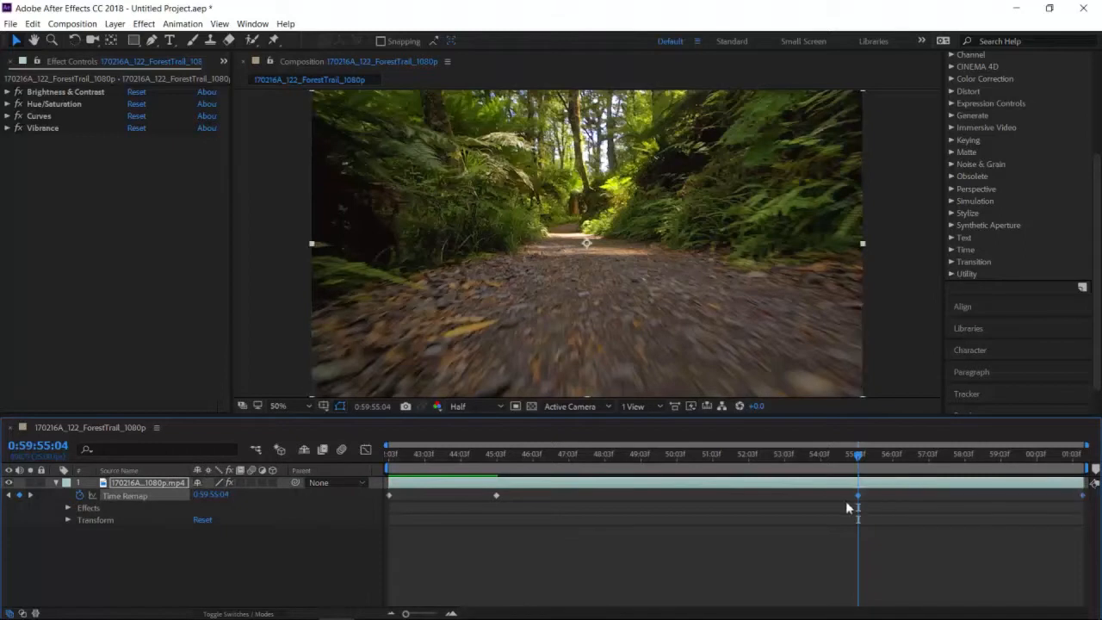
pyautogui.moveTo(857, 496); pyautogui.dragTo(596, 499)
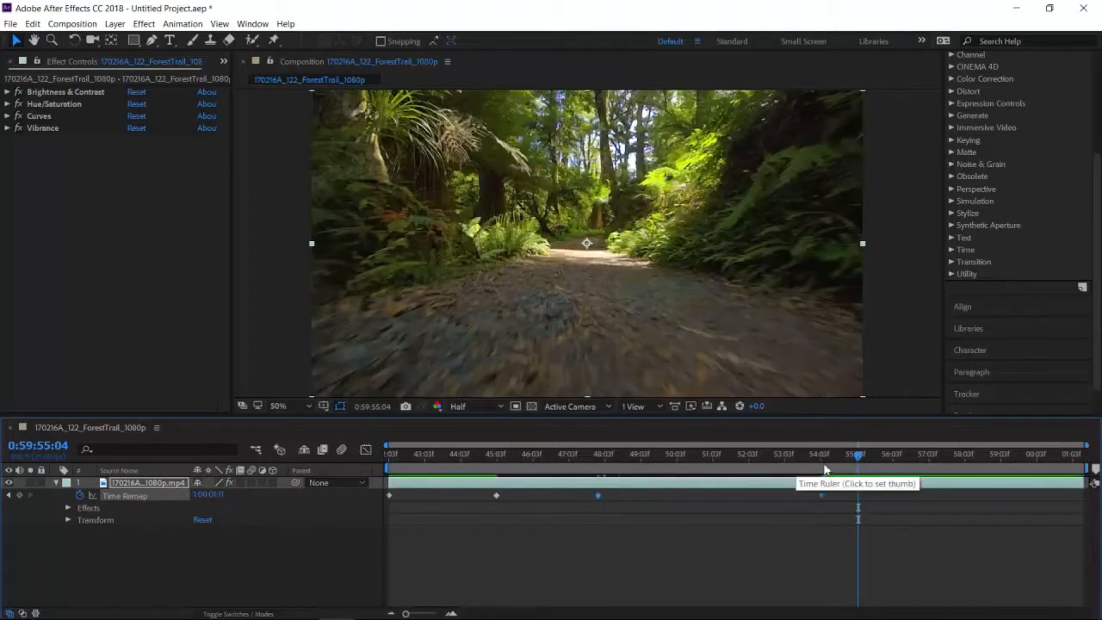
pyautogui.moveTo(864, 460); pyautogui.dragTo(471, 453)
pyautogui.press('space')
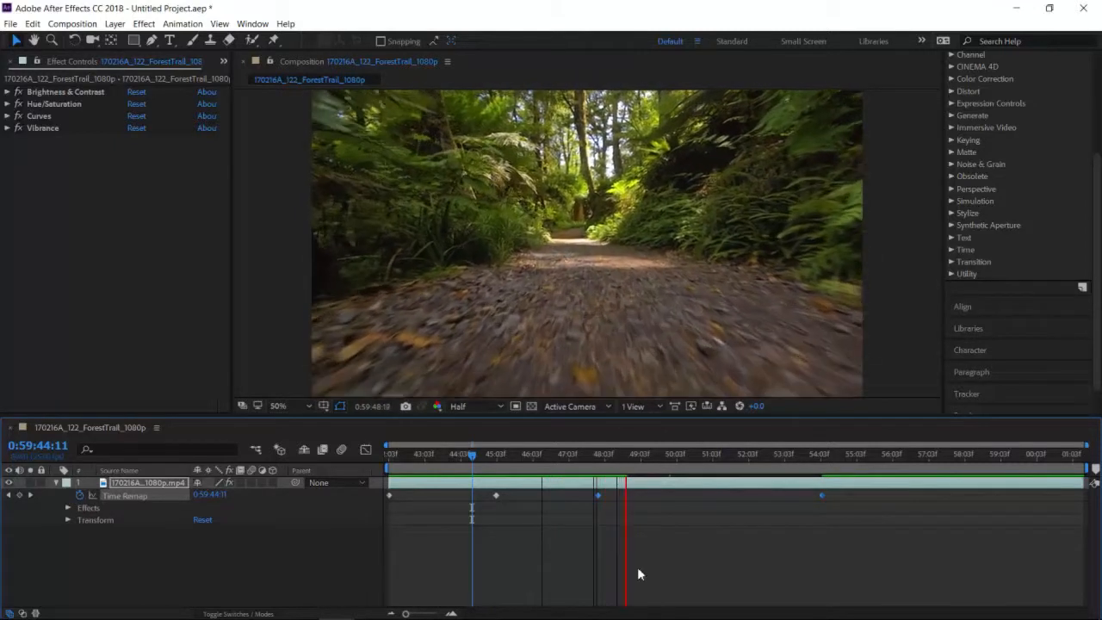
# - Add a Time Remap keyframe at 0:59:46:23 and move it to 0:59:48:22, just past the third keyframe
pyautogui.click(661, 486)
pyautogui.moveTo(632, 457); pyautogui.dragTo(563, 463)
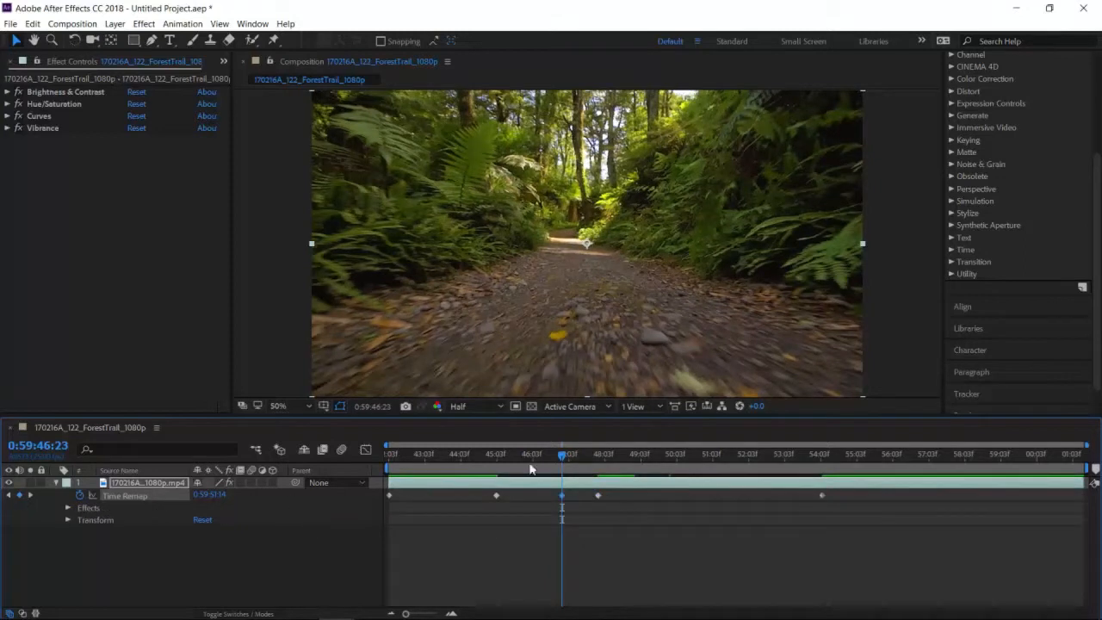
pyautogui.moveTo(562, 502)
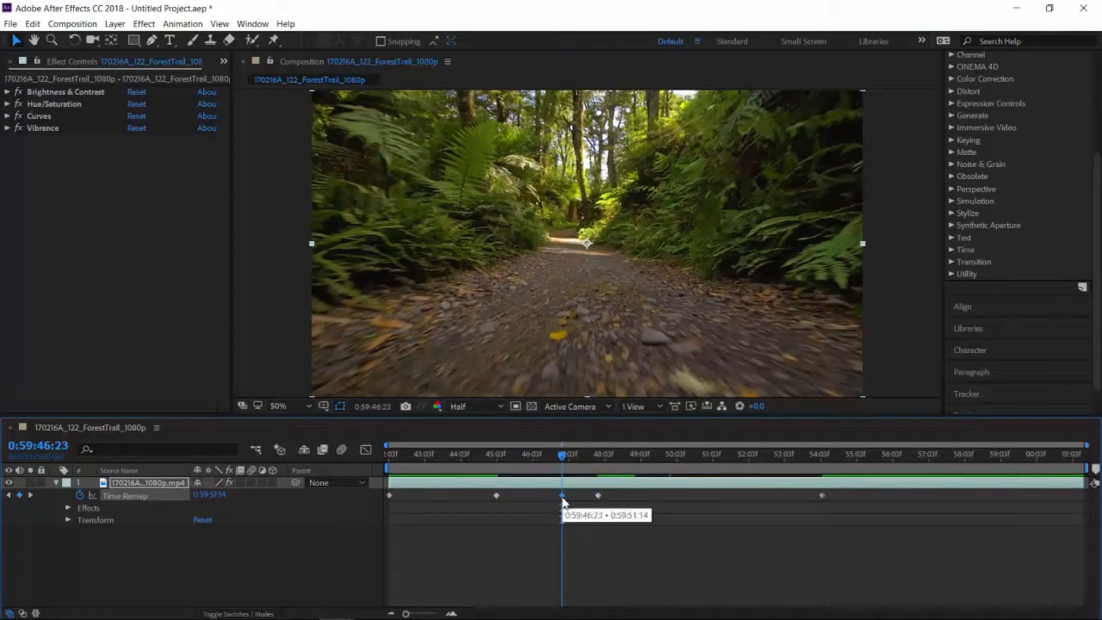
pyautogui.moveTo(562, 503); pyautogui.dragTo(634, 508)
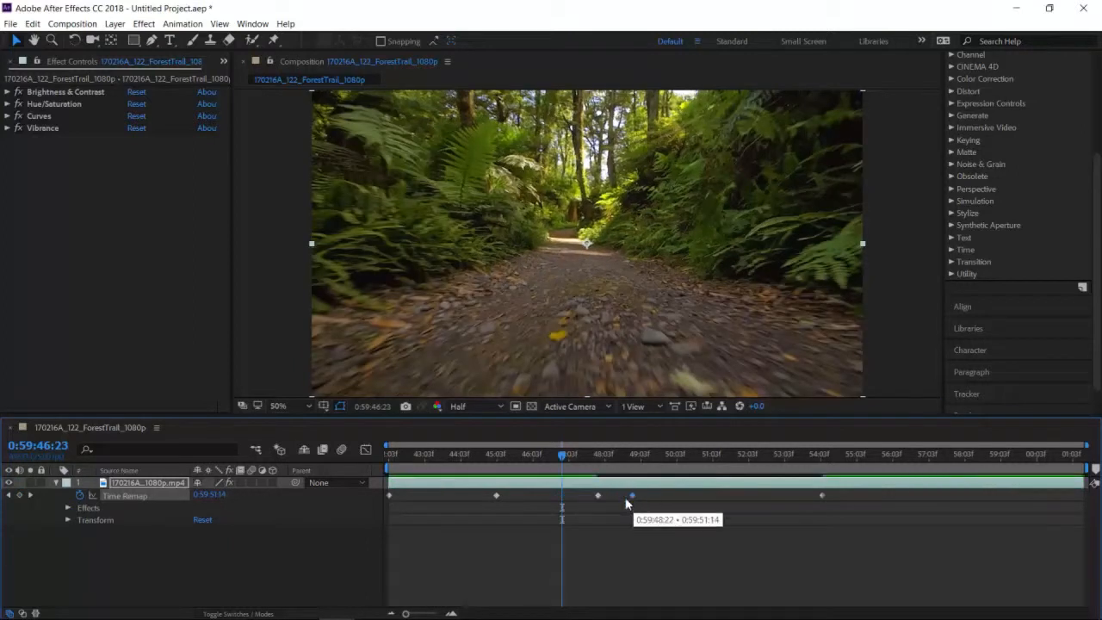
# - Preview the remapped clip from 0:59:46:13 and move the playhead past the last keyframe to 0:59:58:24
pyautogui.moveTo(565, 460); pyautogui.dragTo(549, 456)
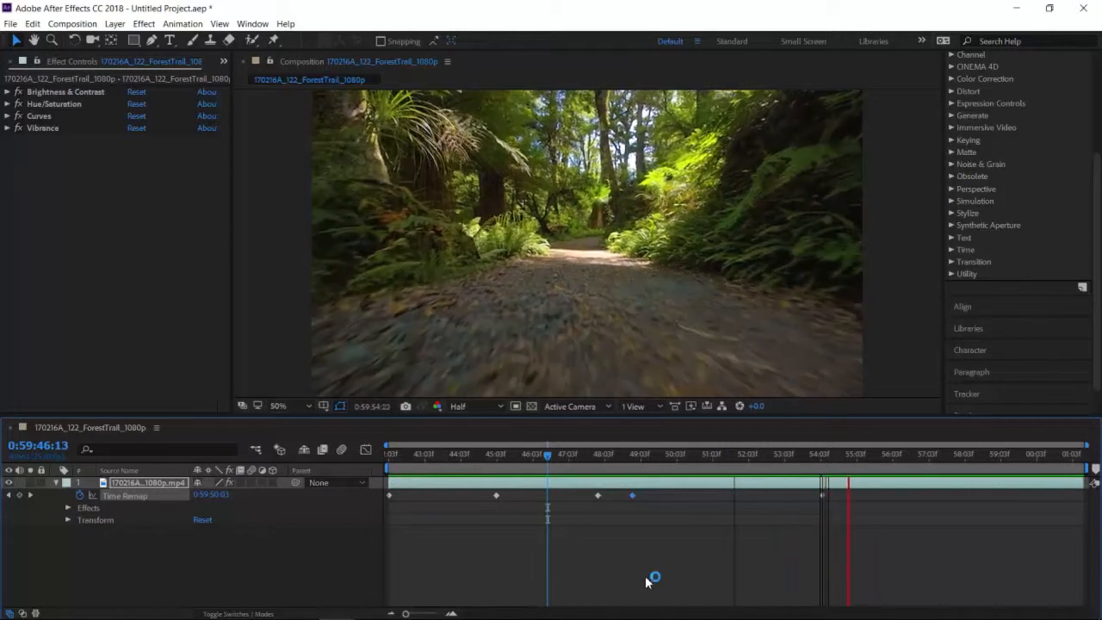
pyautogui.press('space')
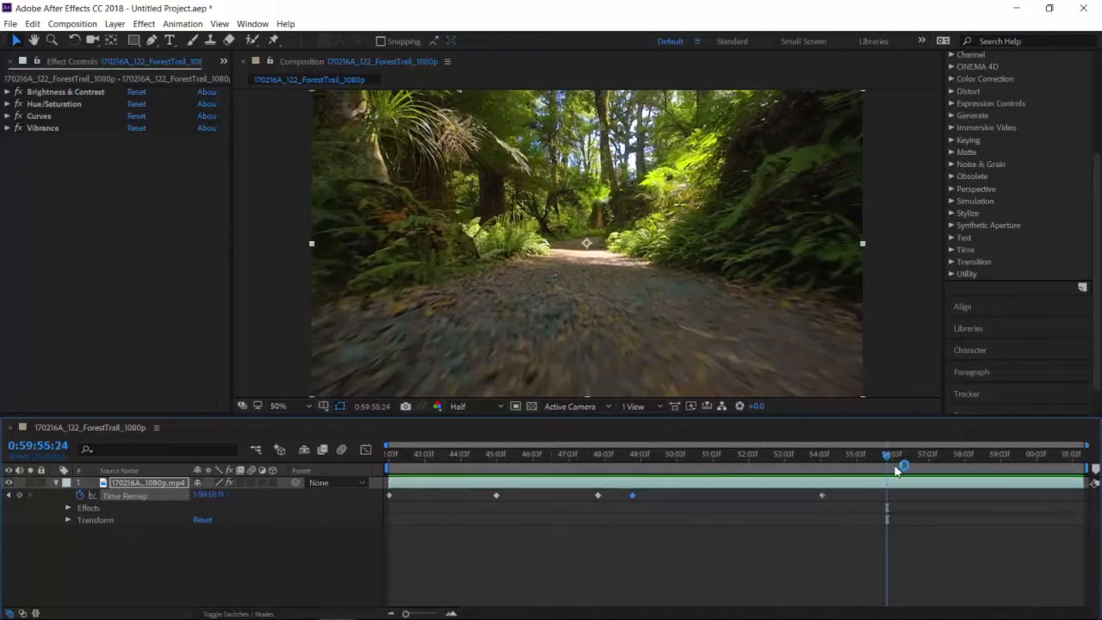
pyautogui.moveTo(887, 453); pyautogui.dragTo(997, 468)
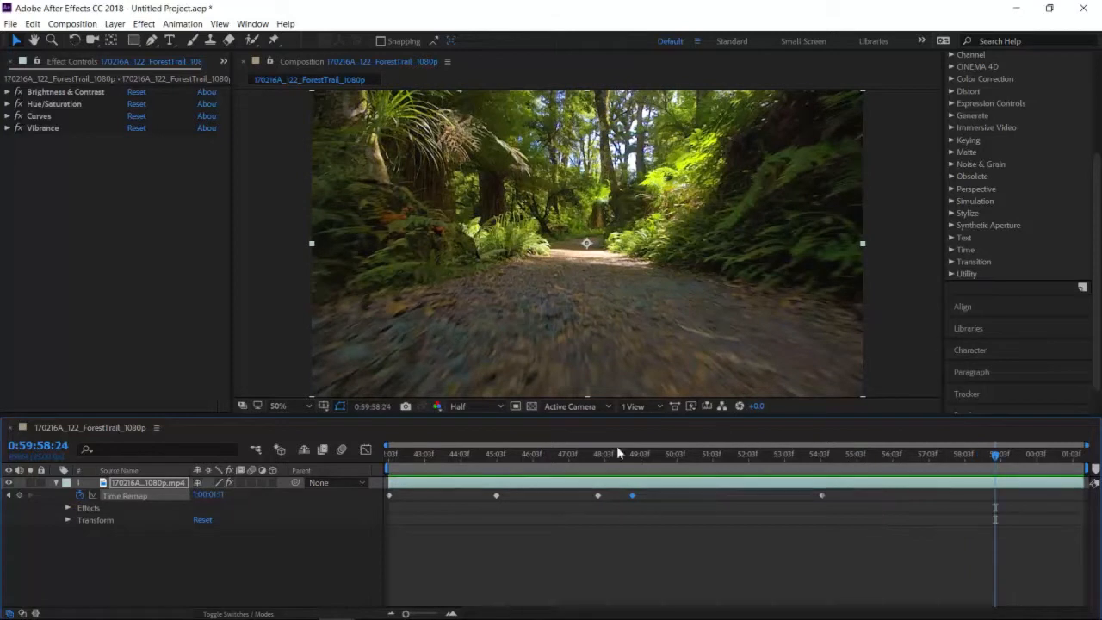